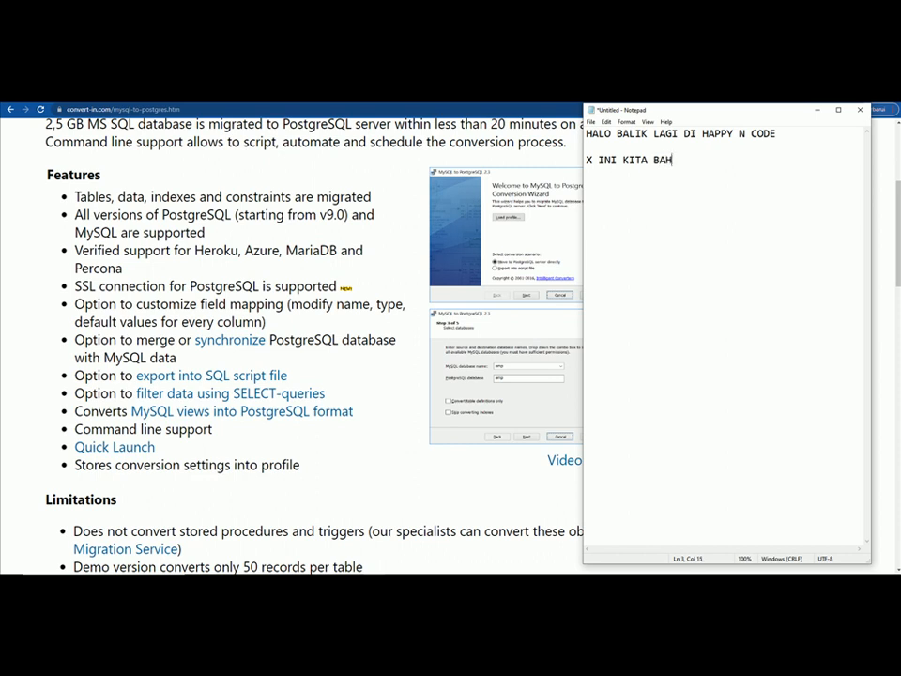
- Write intro notes on converting MySQL to PostgreSQL, downloading from convert-in.com/mysql-to-postgres.htm and installing
text(ONVERT DB )
text(DAR)
text(I MYSQL KE PO)
text(STGRESQ)
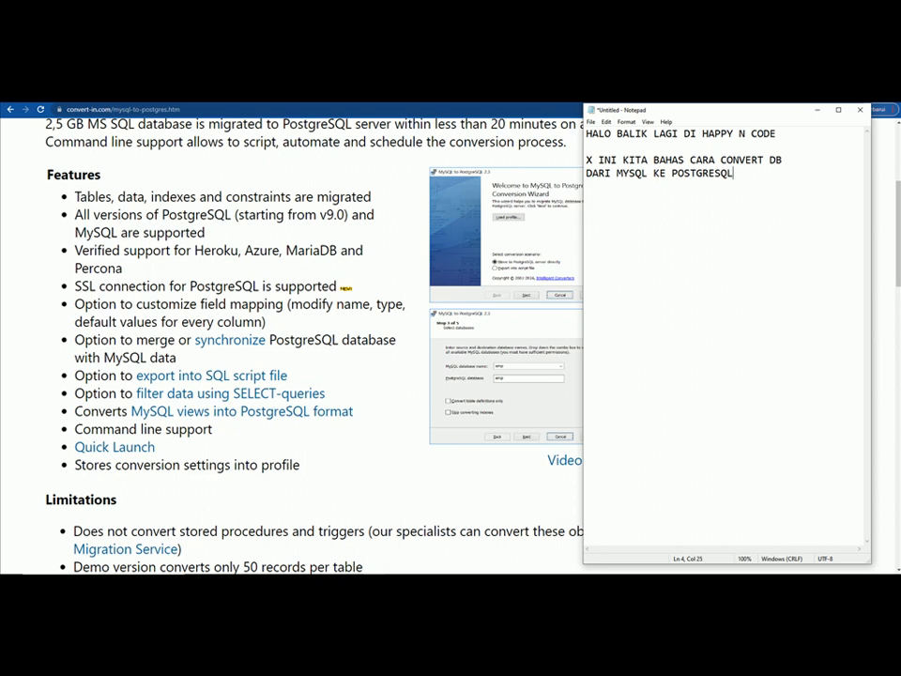
text(L)
key(Return)
text(BAIK STRUCTUR)
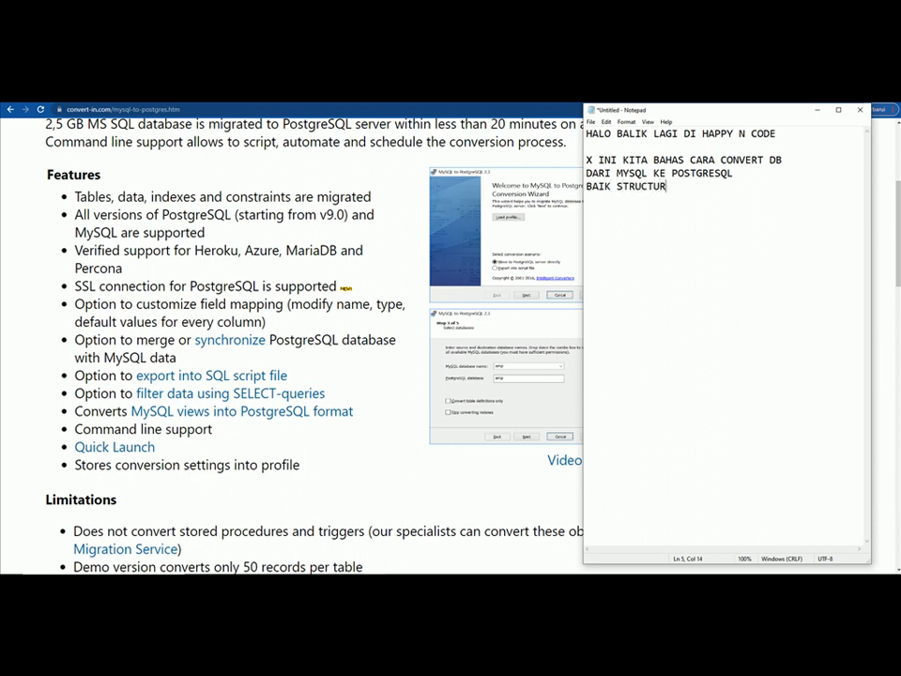
text(E DAN RECORDNYA)
key(Return)
key(Return)
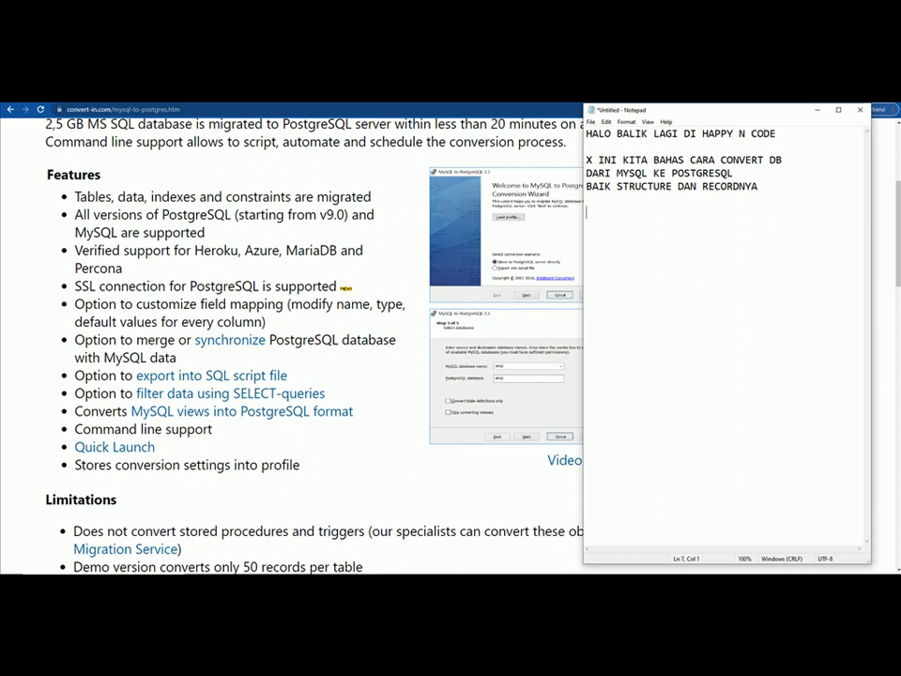
text(PERTAMA KITA DOWNLOAD)
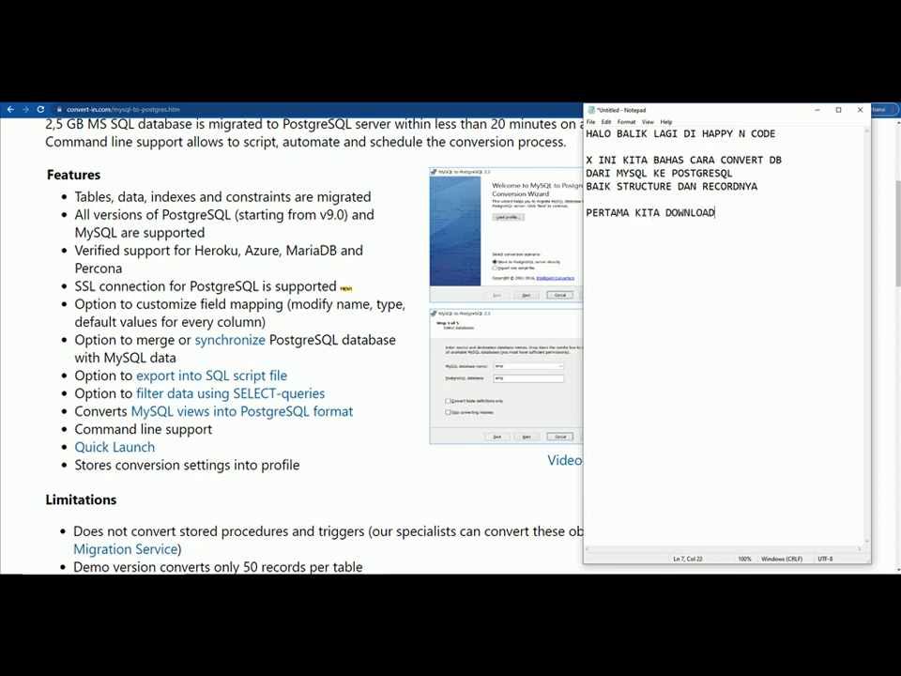
text( TOOLS NYA DI WEB )
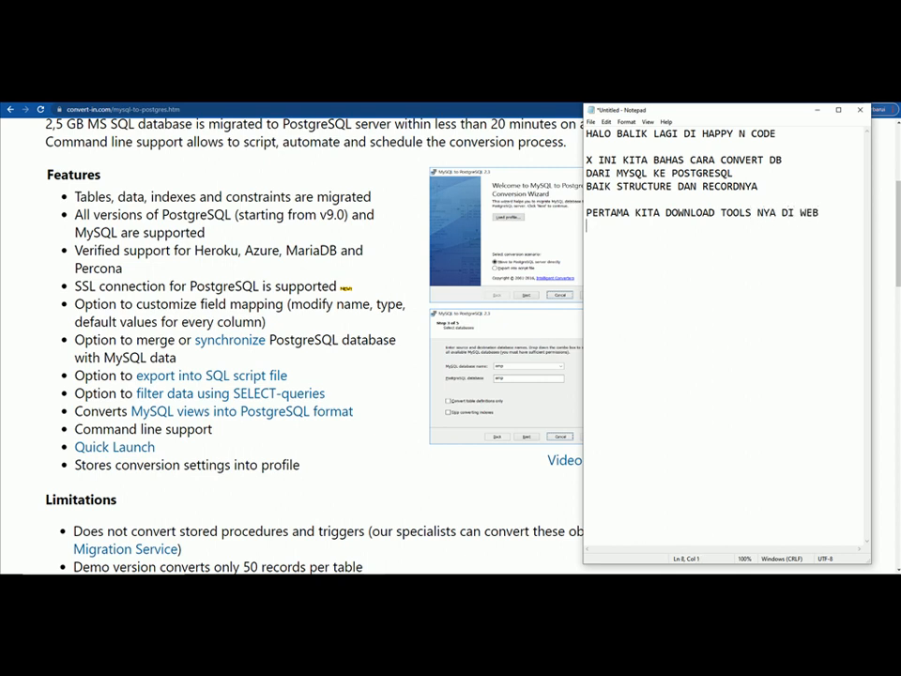
text(convert-in.com/m)
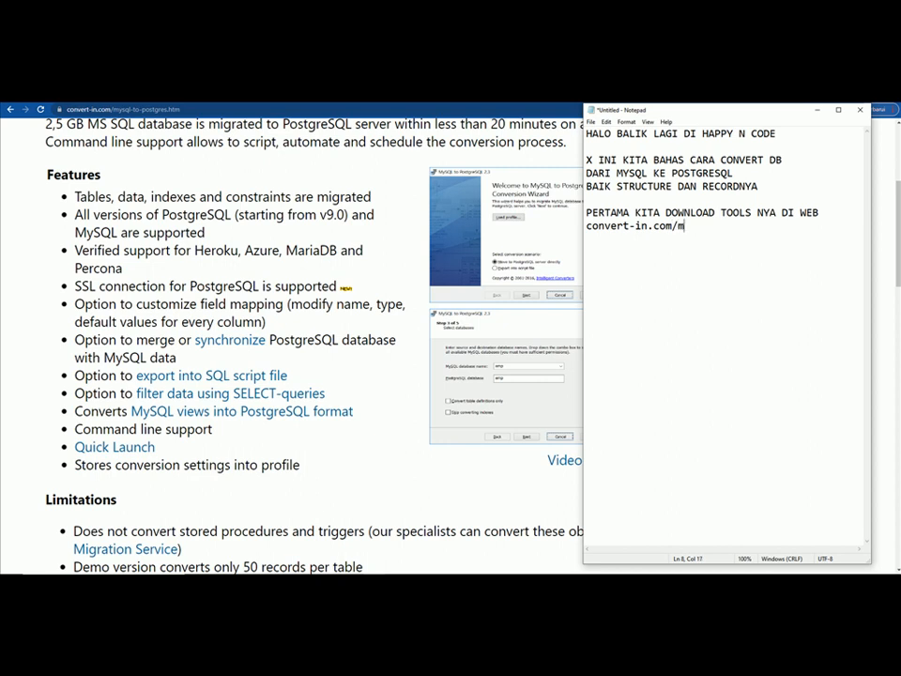
text(ysql-to-postgres.htm)
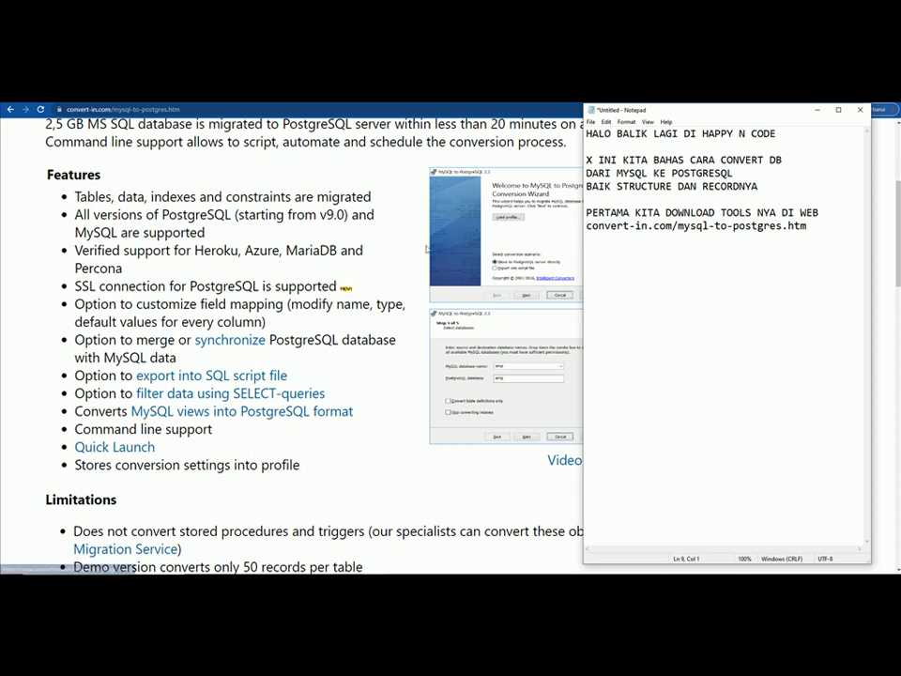
key(Return)
text(dan download lalu install)
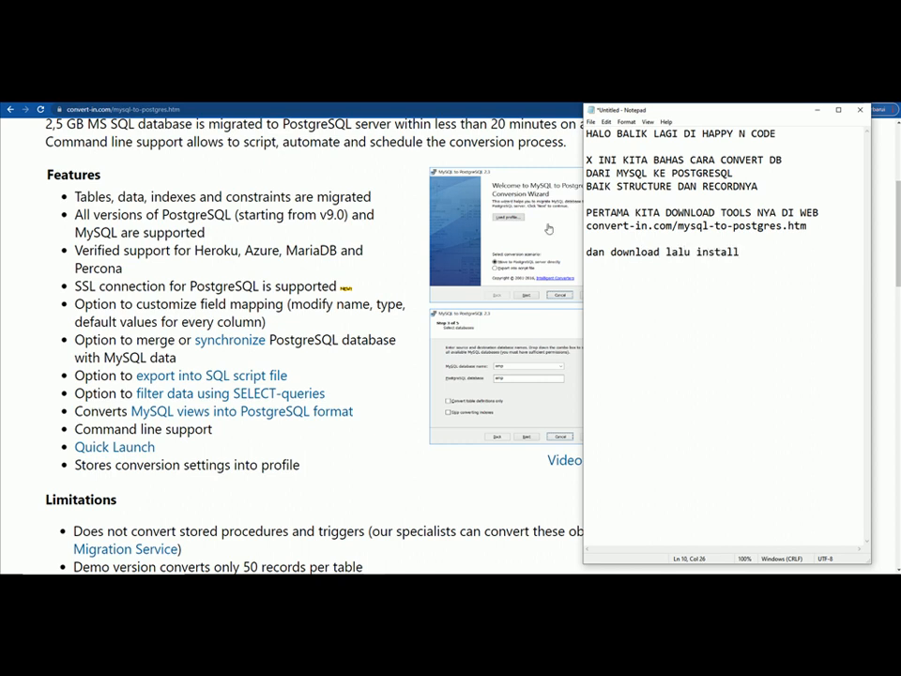
- Scroll the convert-in.com page to the Download Demo section, then return to the Notepad notes
click(331, 215)
scroll(330, 274, up, 2)
scroll(332, 271, down, 10)
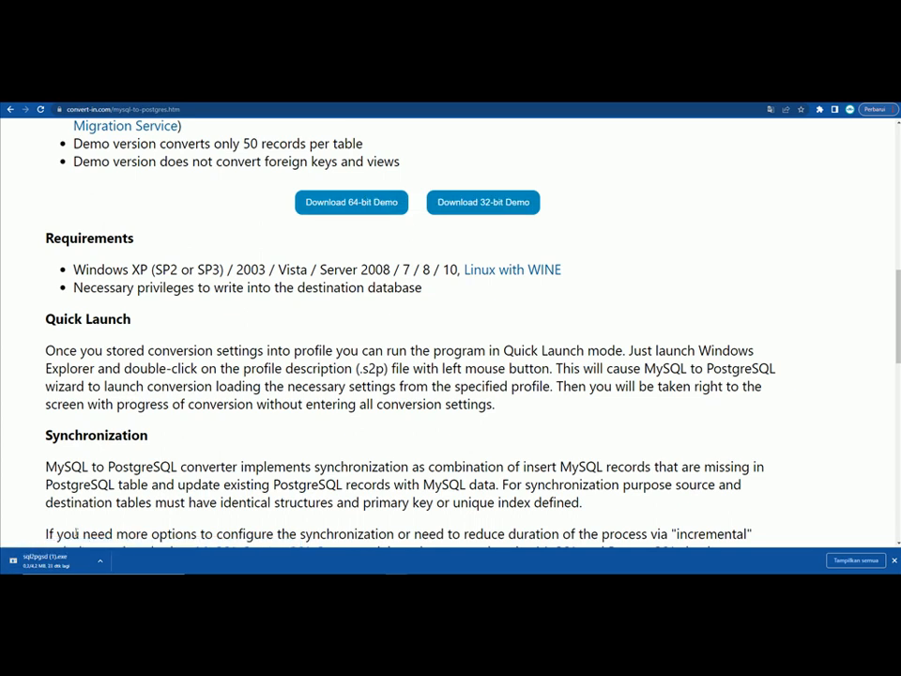
scroll(551, 234, up, 2)
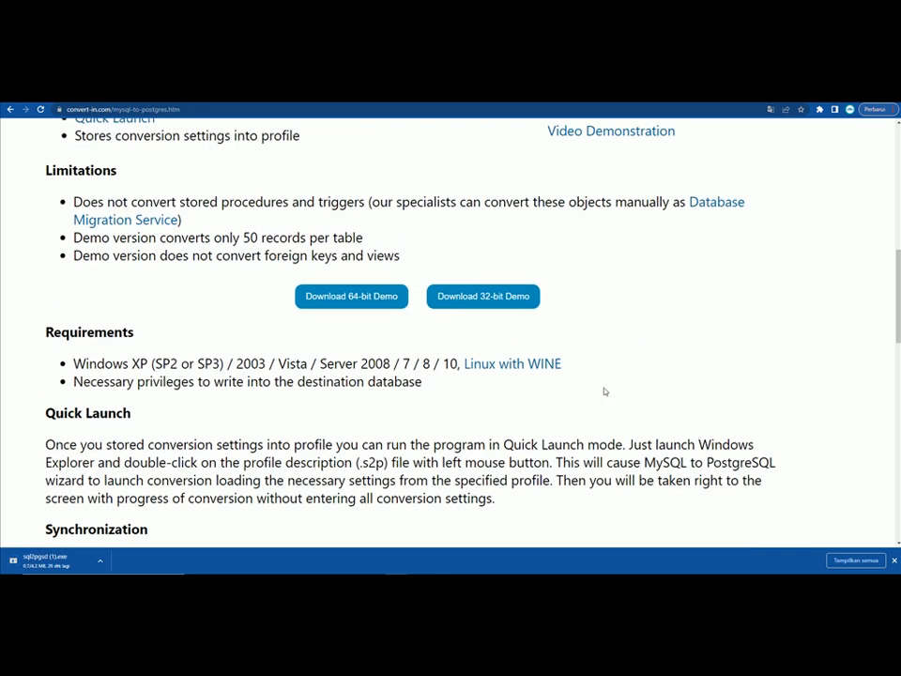
key(alt+Tab)
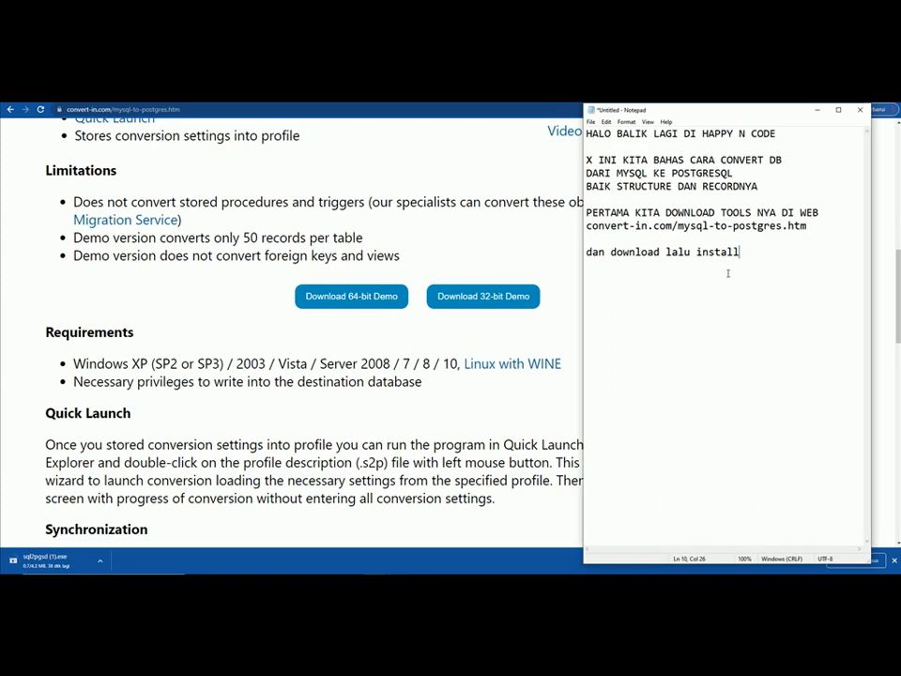
- Add the lines 'setelah install buka aplikasinya' and 'kebetulan sy duah menginstall' to the notes
key(Return)
text(setelah install)
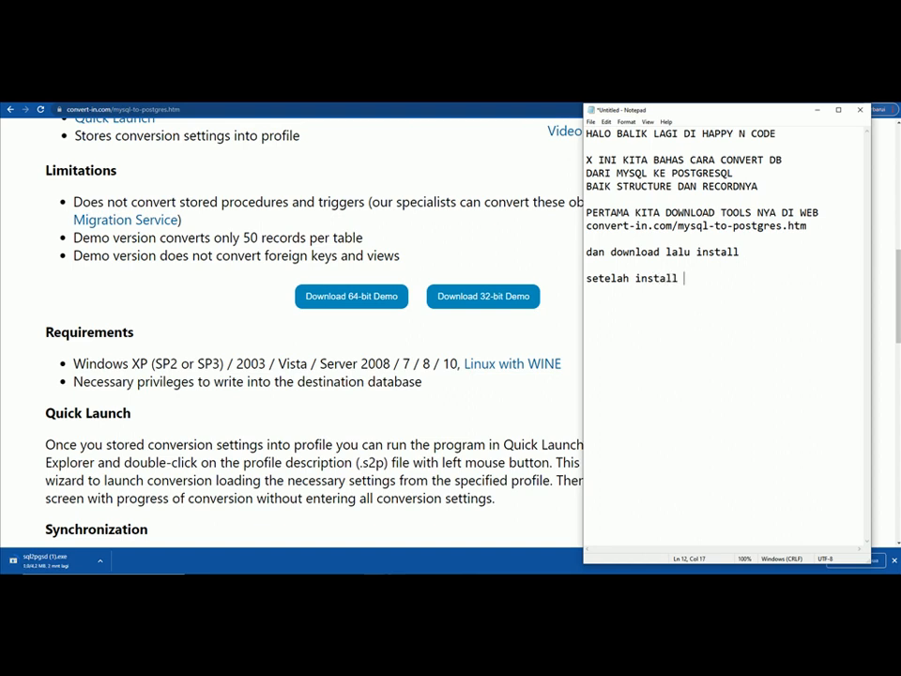
text( buka aplikasinya)
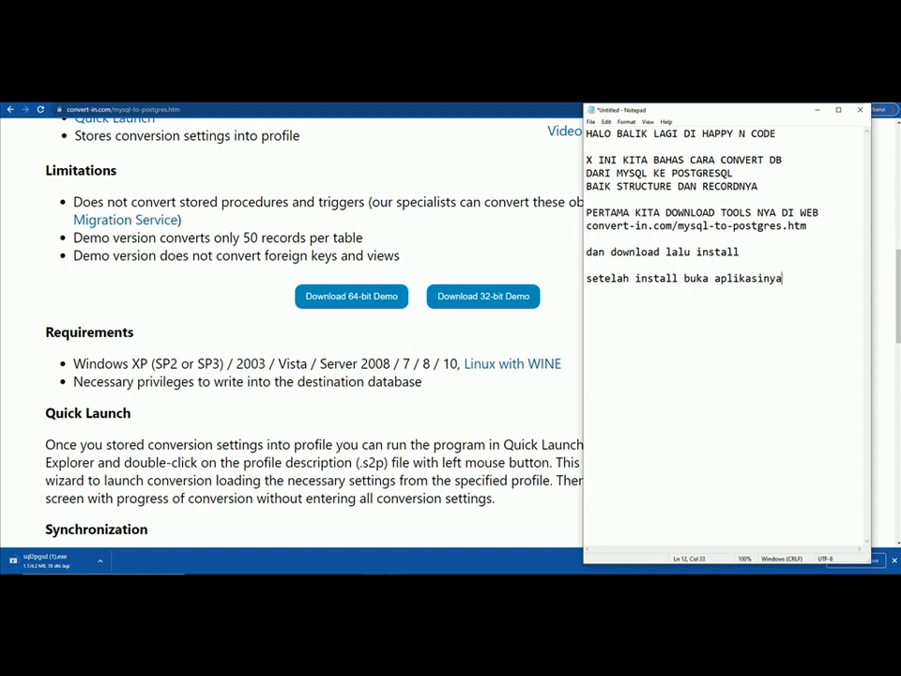
key(Return)
text(kebetulan sy duah men)
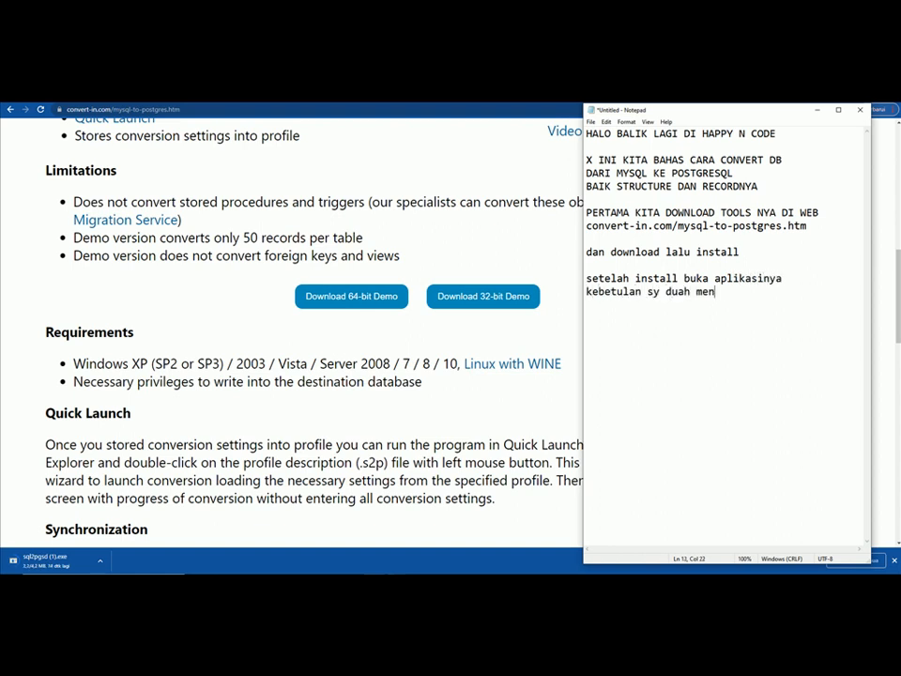
text(ginstall)
- Launch MySQL-to-PostgreSQL Demo from the Start menu and dismiss the Demo Limitation notice
key(super)
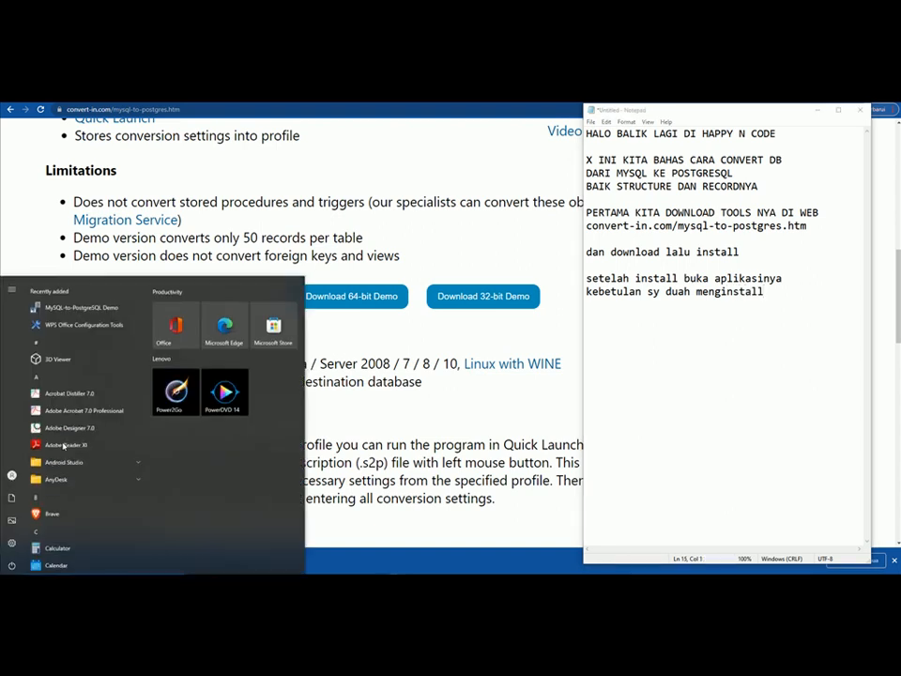
click(81, 303)
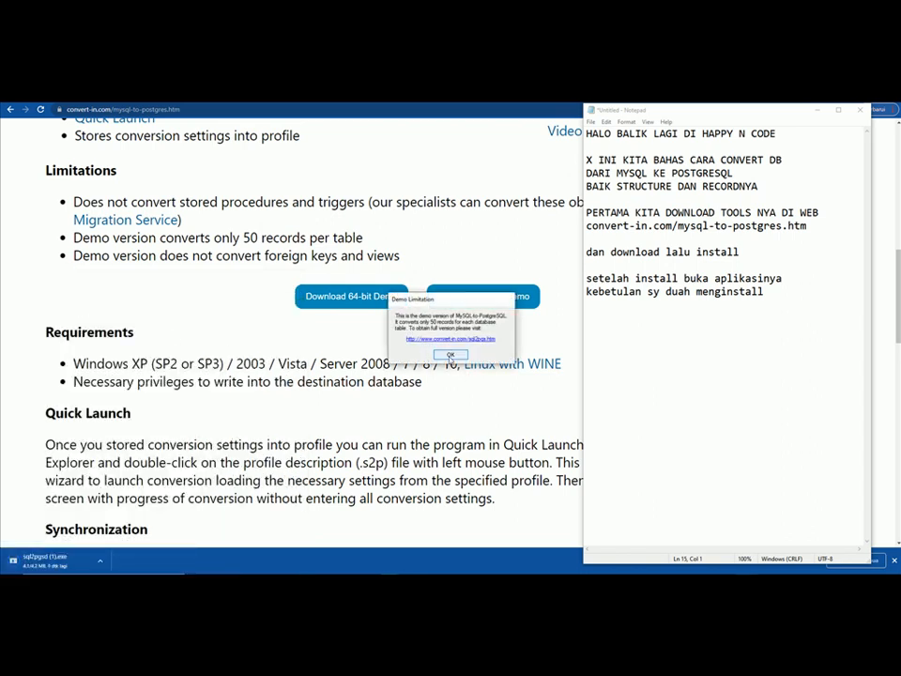
click(451, 356)
- Note that the demo converts only 50 records while the table structure is complete
click(784, 293)
key(Return)
text(ini )
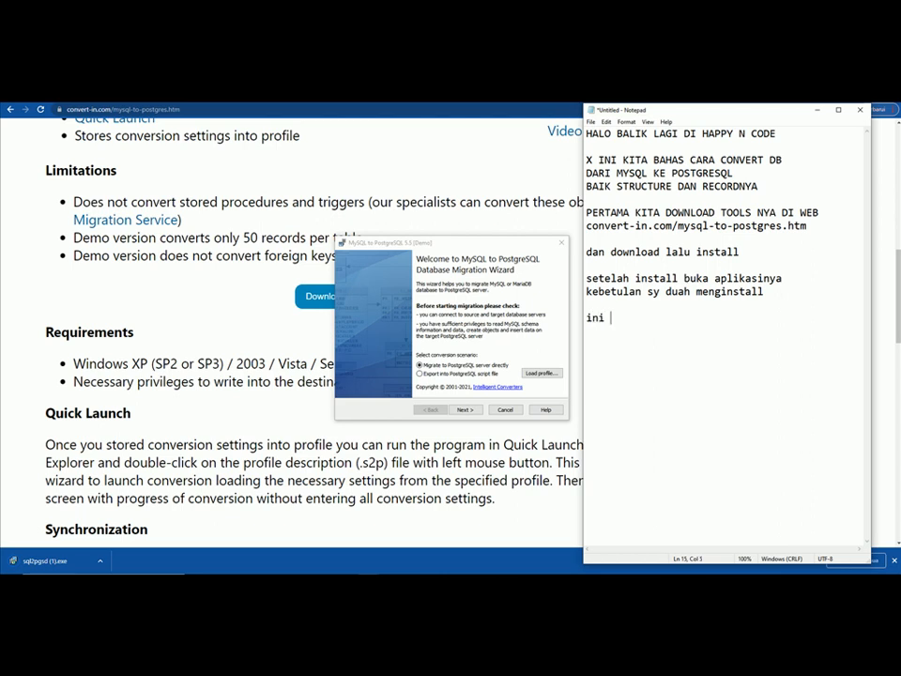
text(sy donload versi demo)
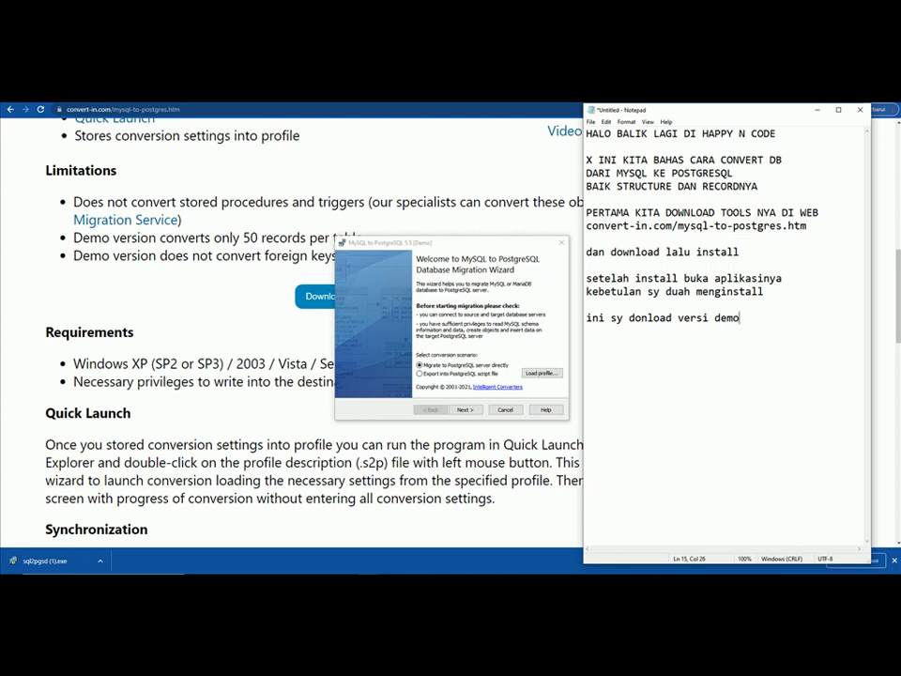
text(,)
key(Return)
text(utk demo hanya bisa 50r)
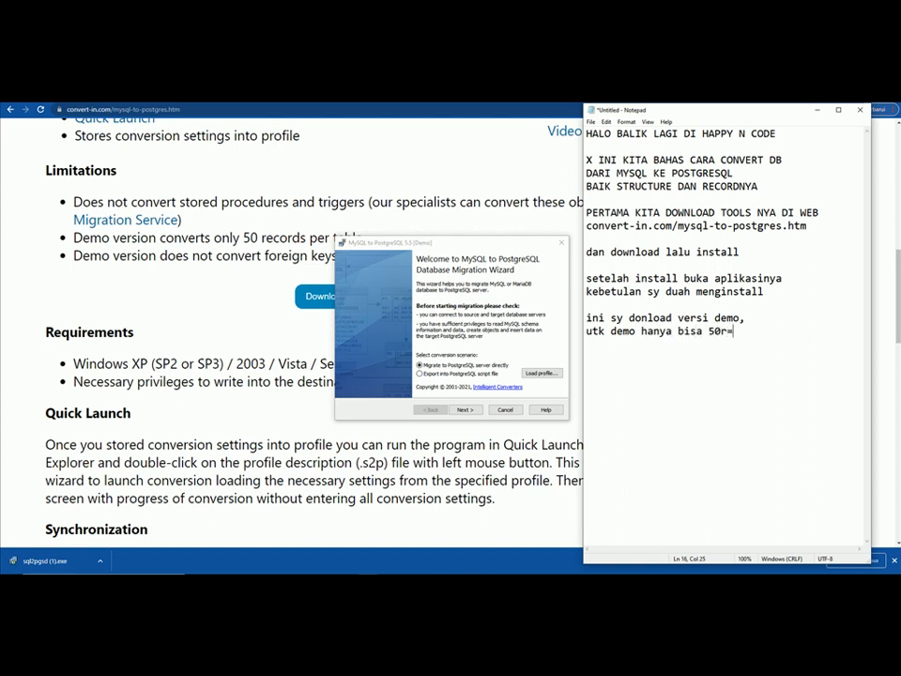
text(e)
text(cords)
key(BackSpace)
key(BackSpace)
key(BackSpace)
text(ord yang terconvert)
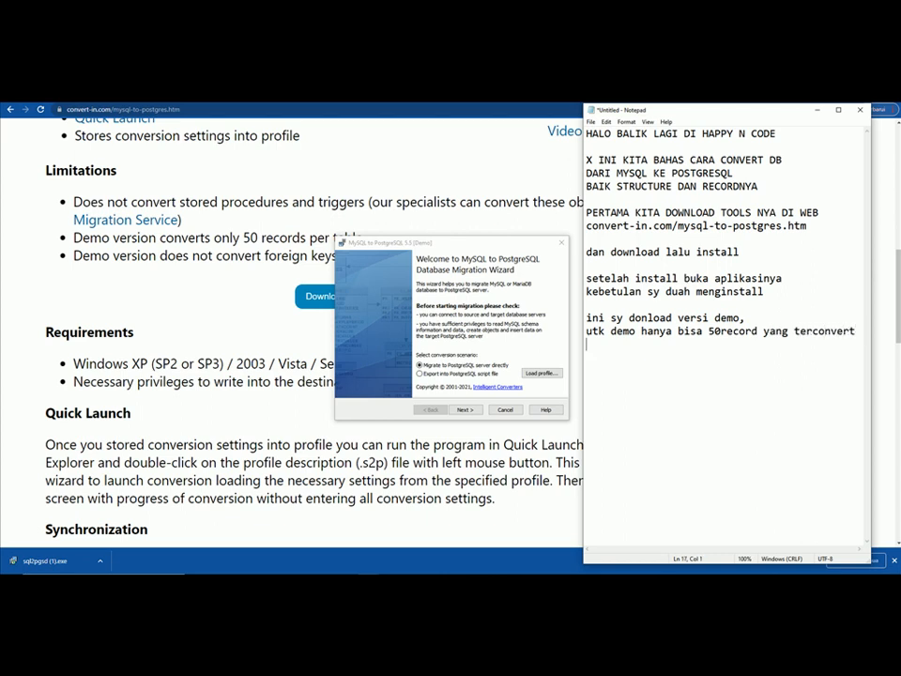
text(namn)
text(un secara)
text( table str)
text(uc)
text(ture)
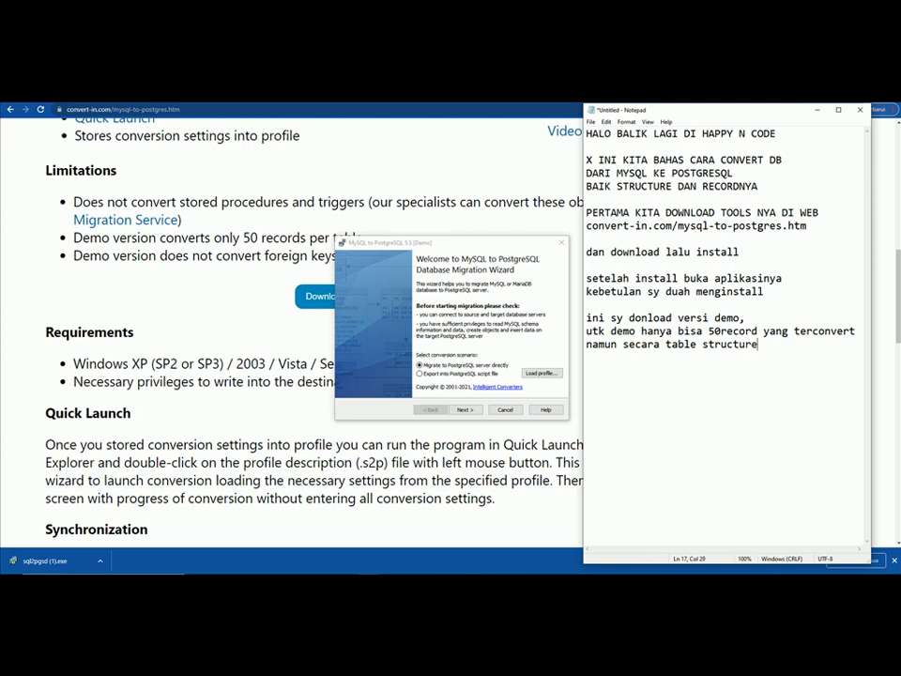
text( sudah lengkap)
text(hanya record)
text(nya saja tidak )
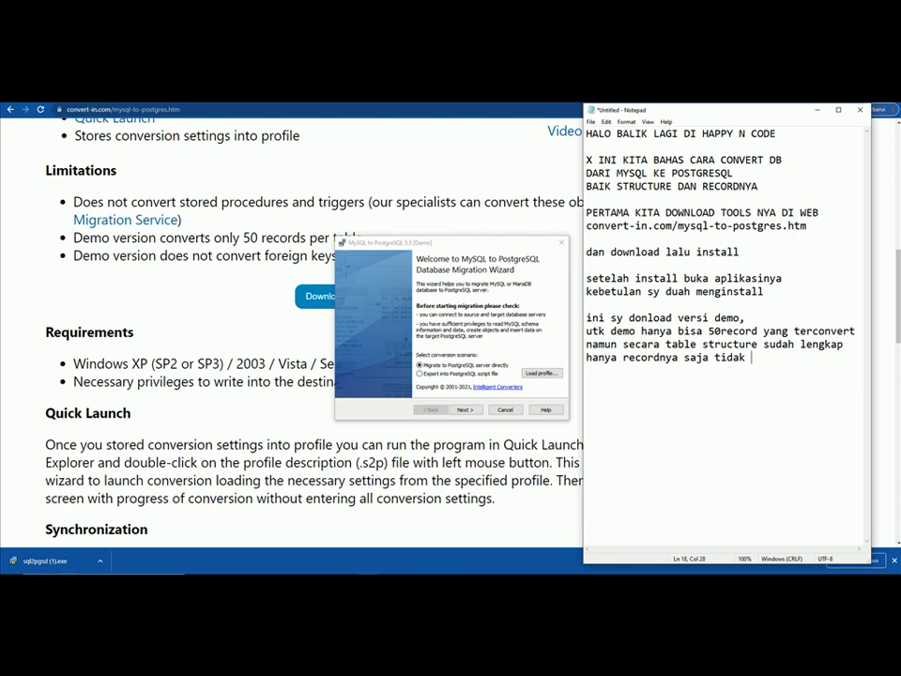
text(terconvert semua)
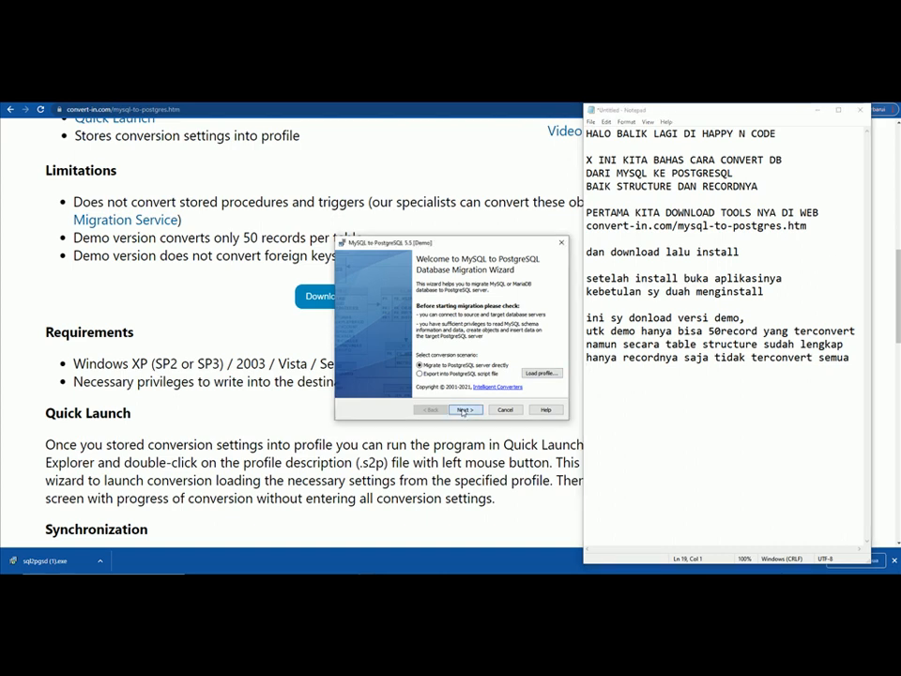
- Accept the local MySQL root login, noting 'isi username dan password mysql server lalu next', and go to Step 2
click(462, 410)
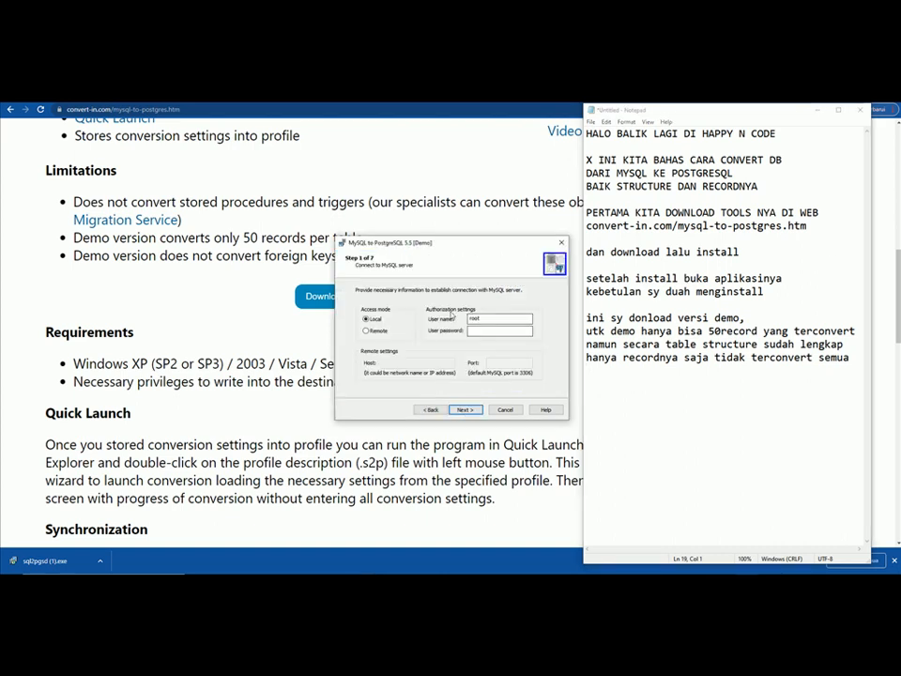
click(709, 386)
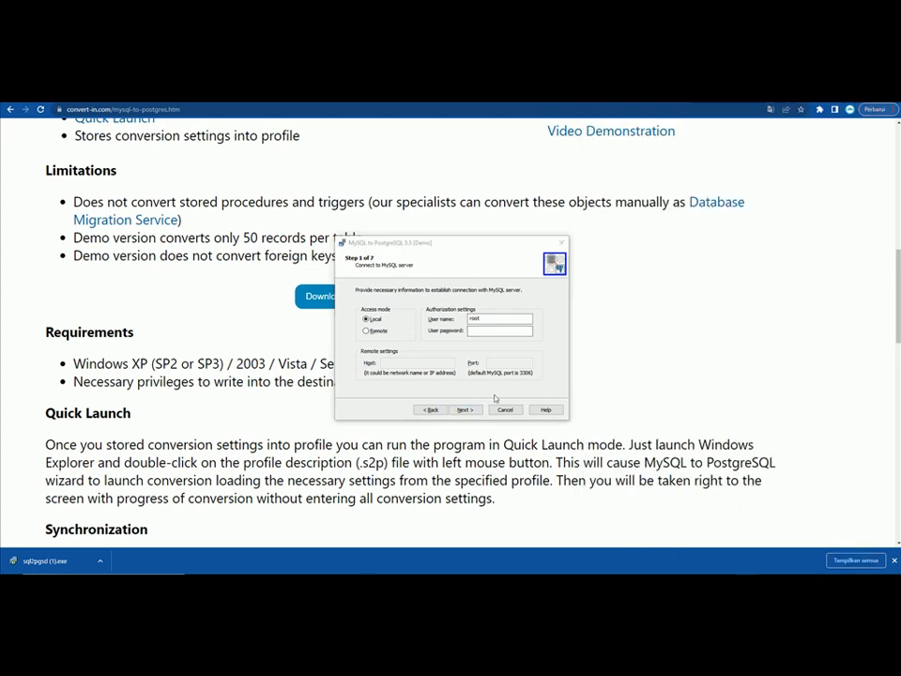
key(alt+Tab)
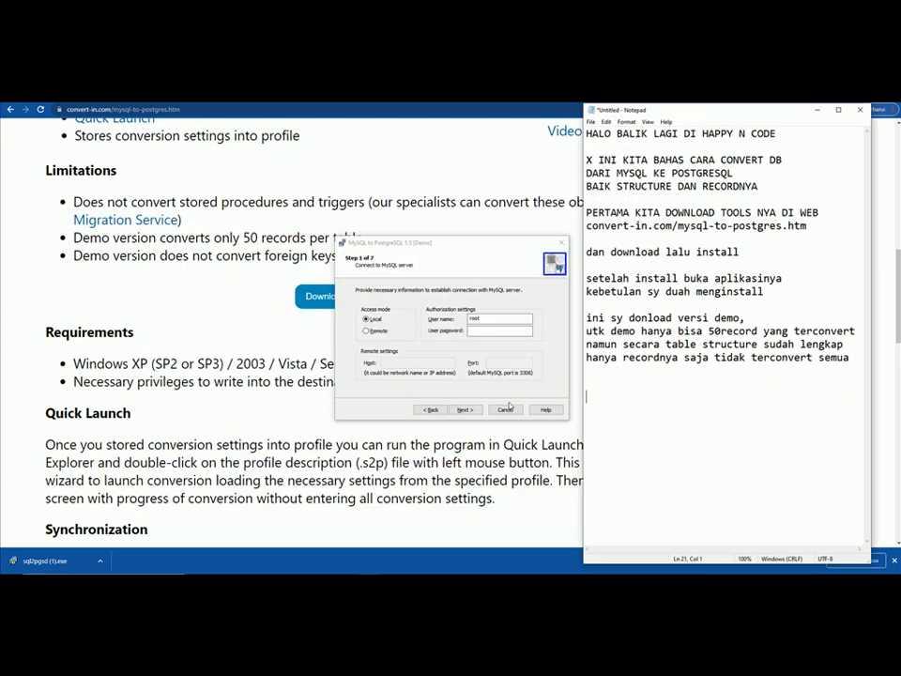
text(isi username da)
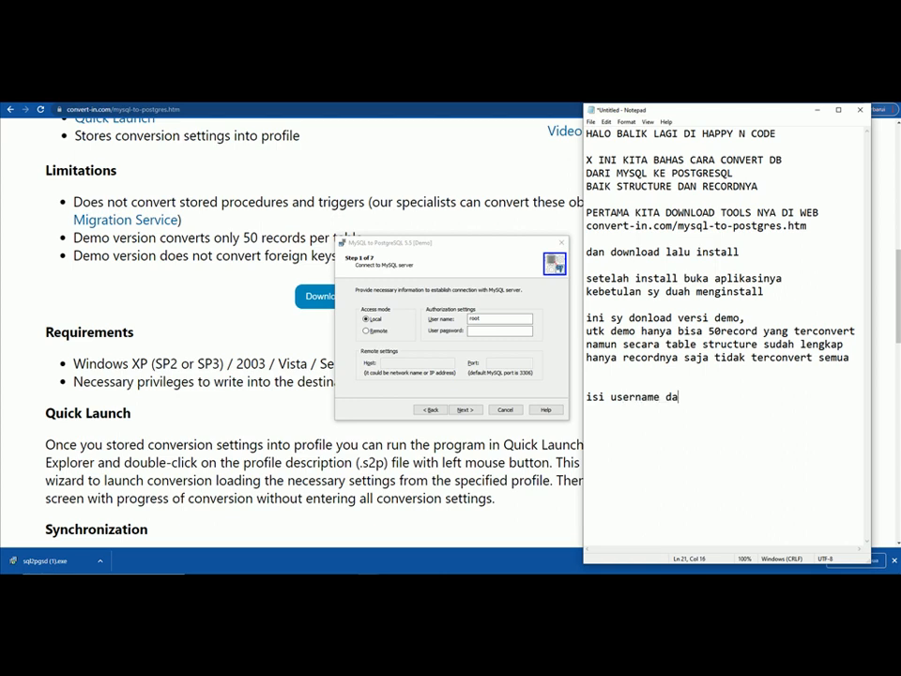
text(n password mysq)
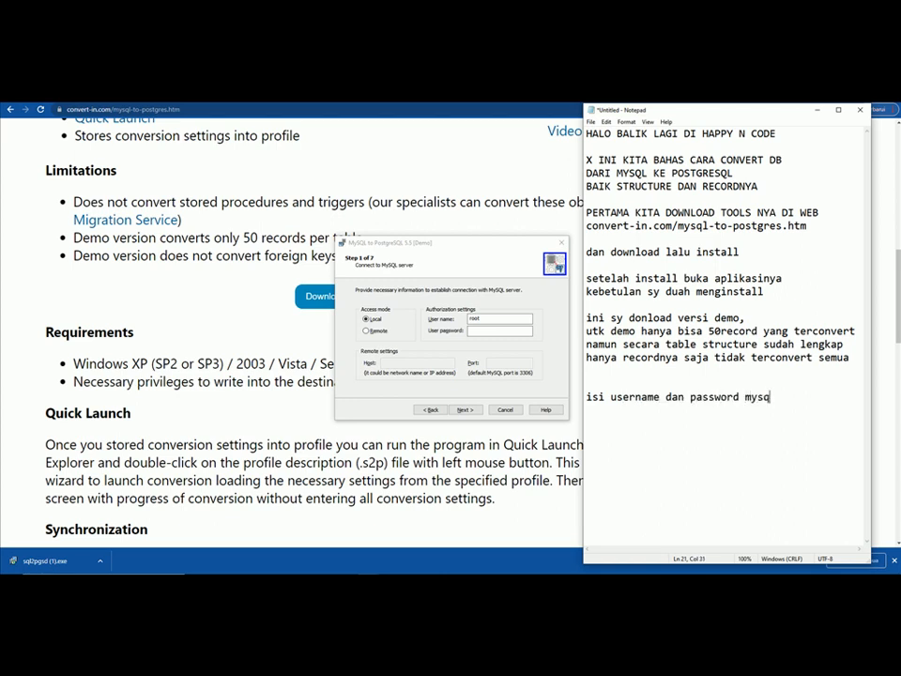
text(l ser)
text(ver )
text(lalu nex)
text(t)
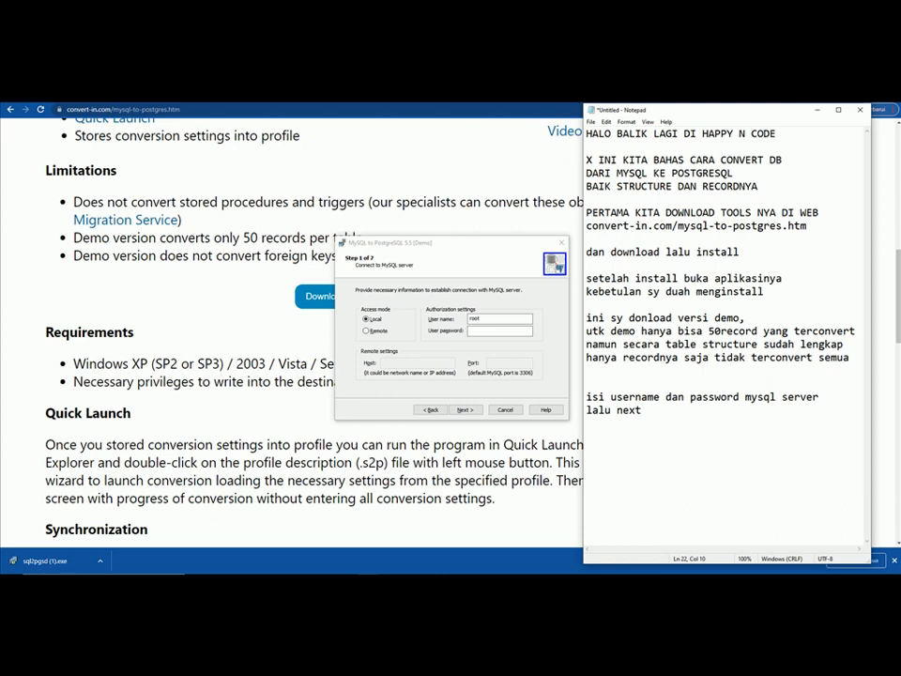
click(461, 409)
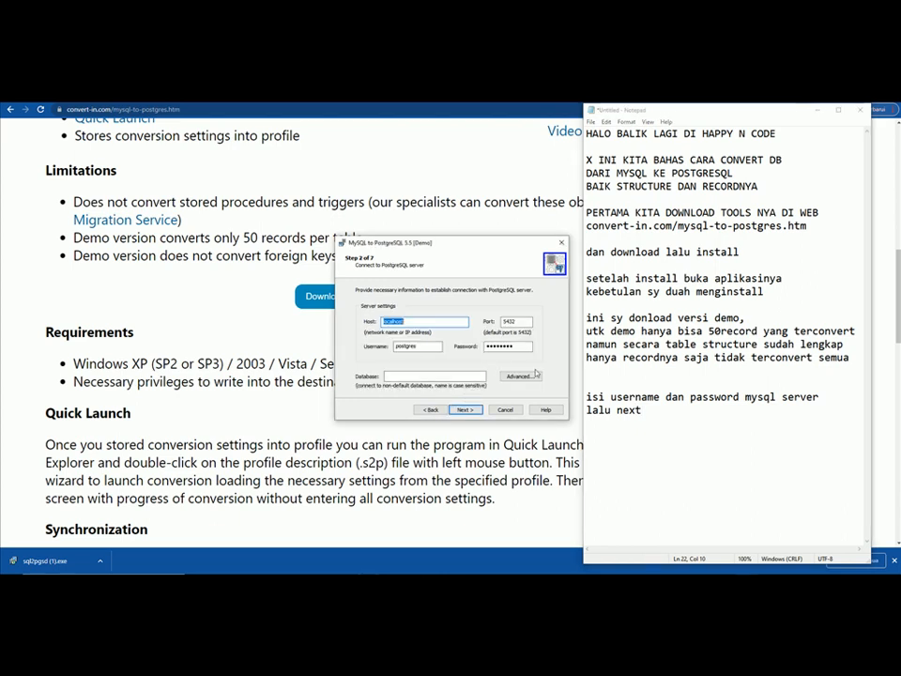
- Add the note 'isi host, username n password postgres lalu next'
click(683, 416)
key(Return)
key(Return)
text(isi username n password postgres)
key(ctrl+Left)
key(ctrl+Left)
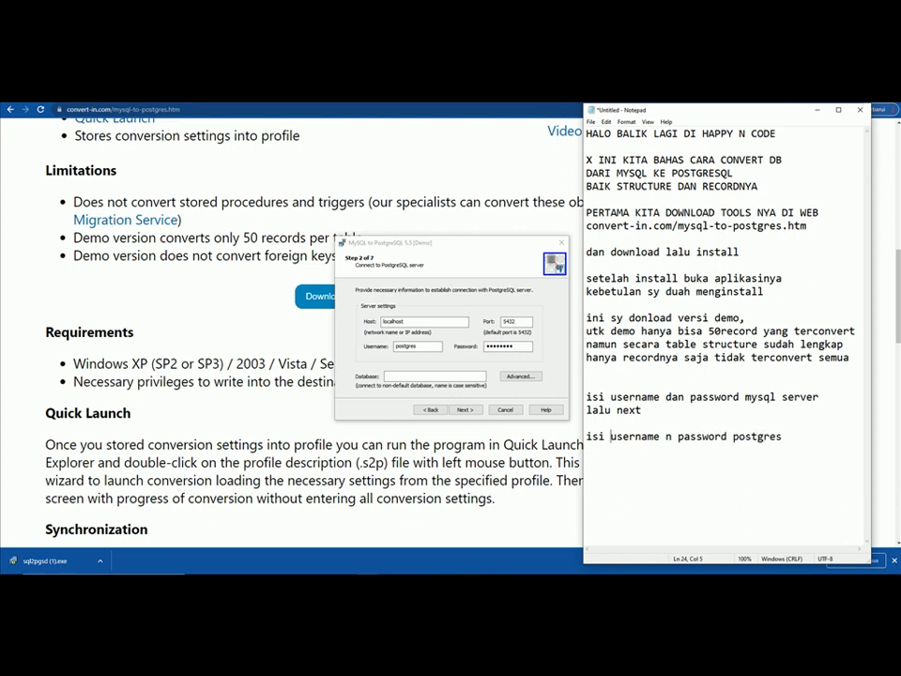
text(host, )
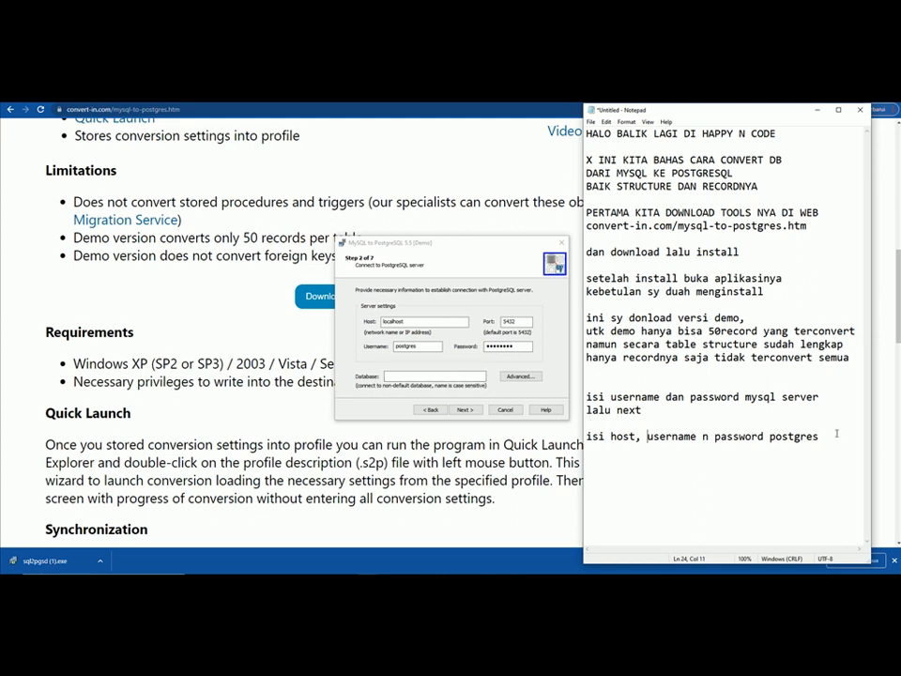
text(lalu next)
- Check the postgres username and password fields and advance to Step 3 database selection
click(418, 347)
click(510, 347)
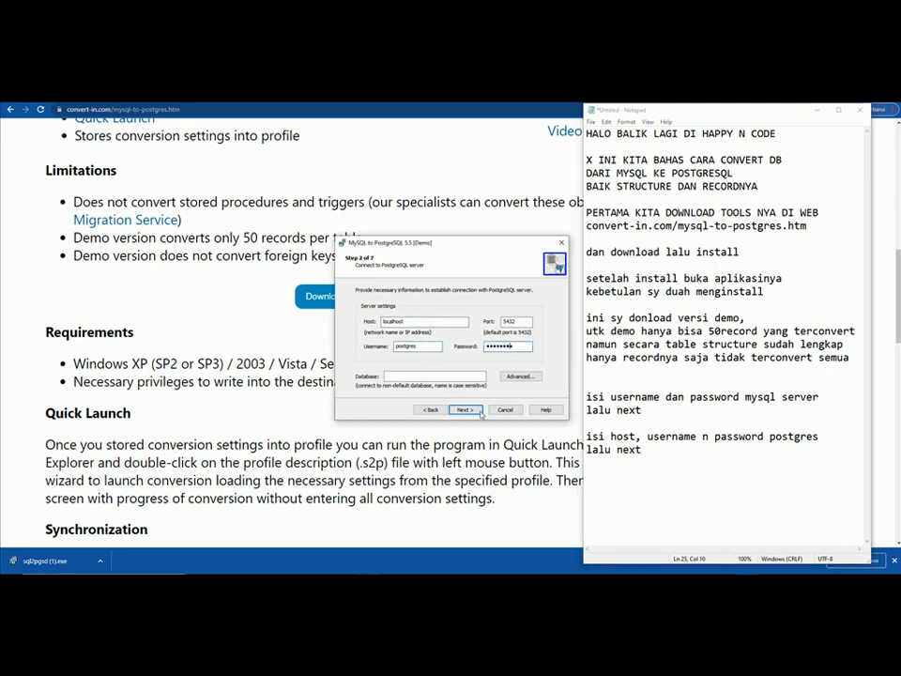
click(464, 410)
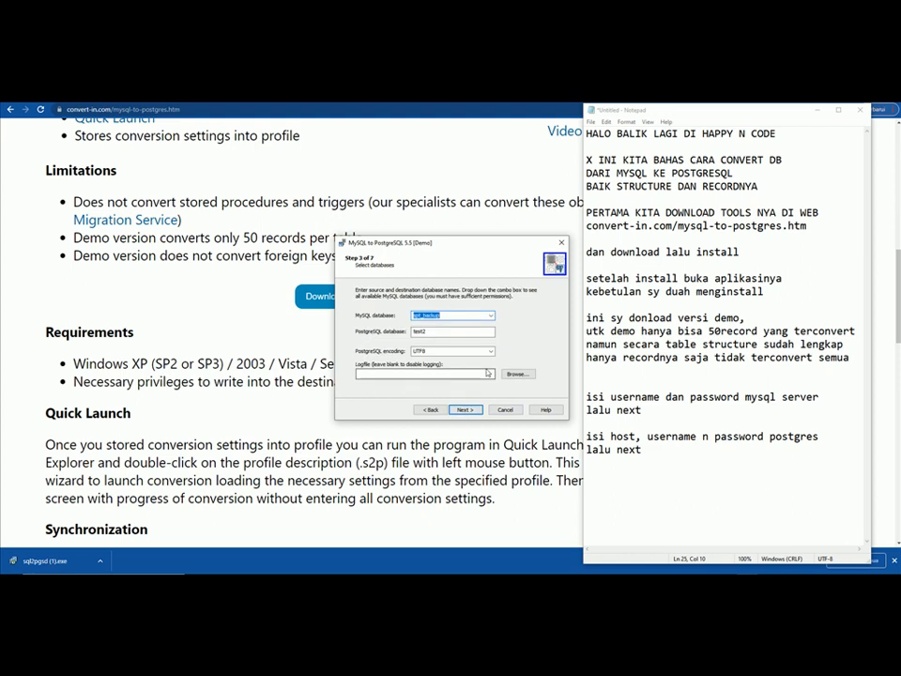
- Note 'pilih mysql database yang akan di convert' and keep sql_backup as the source database
click(669, 461)
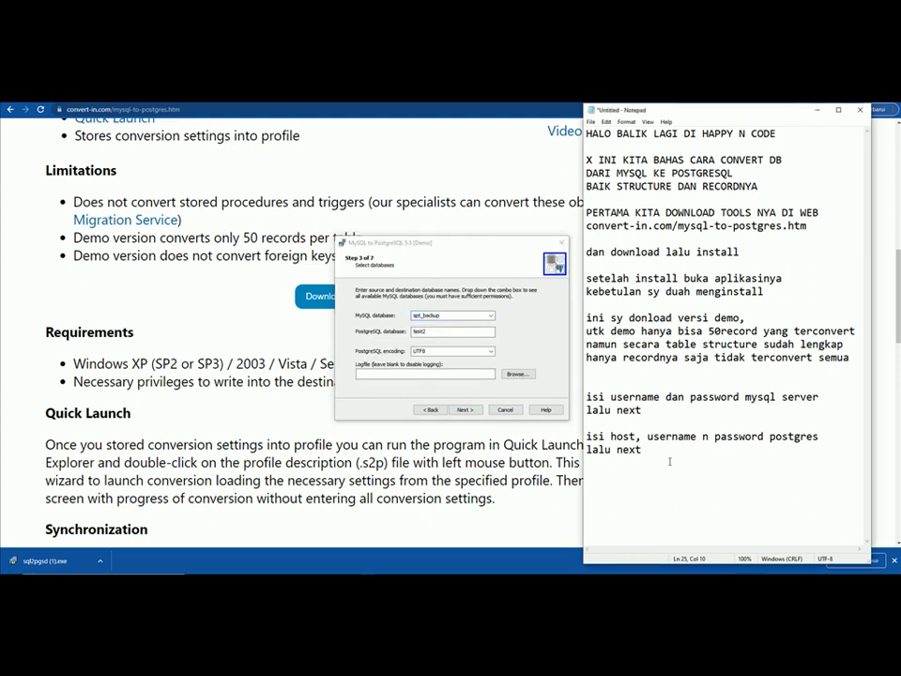
key(Return)
key(Return)
text(pilih mysql database yang akan )
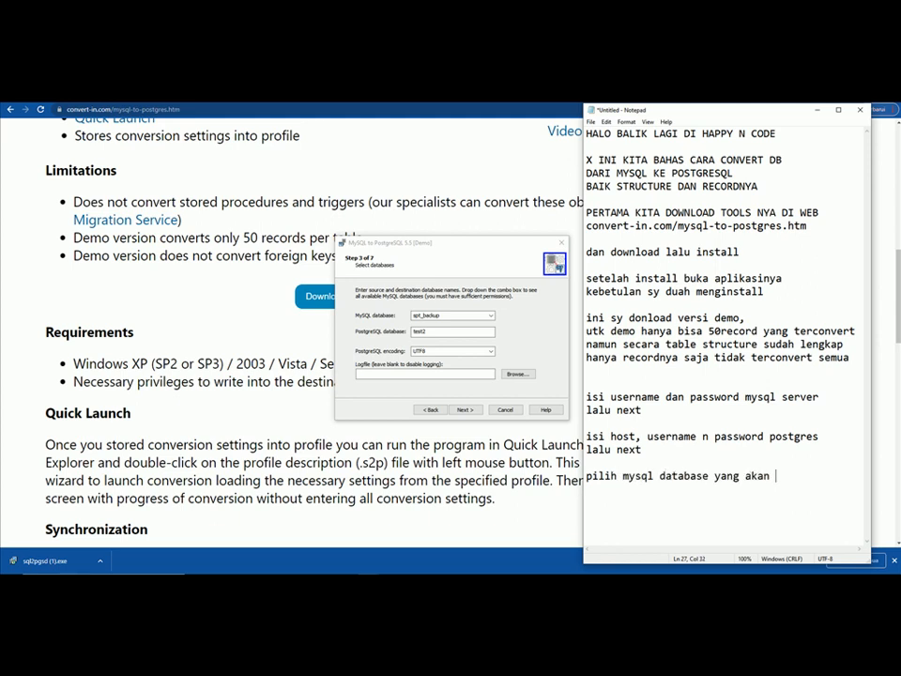
text(di convert)
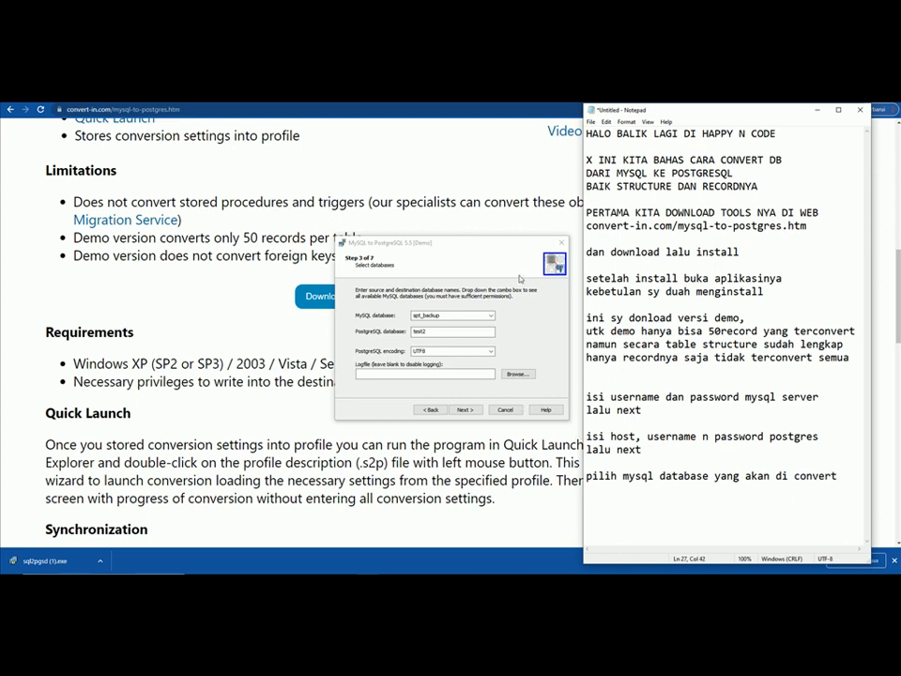
click(490, 317)
click(433, 310)
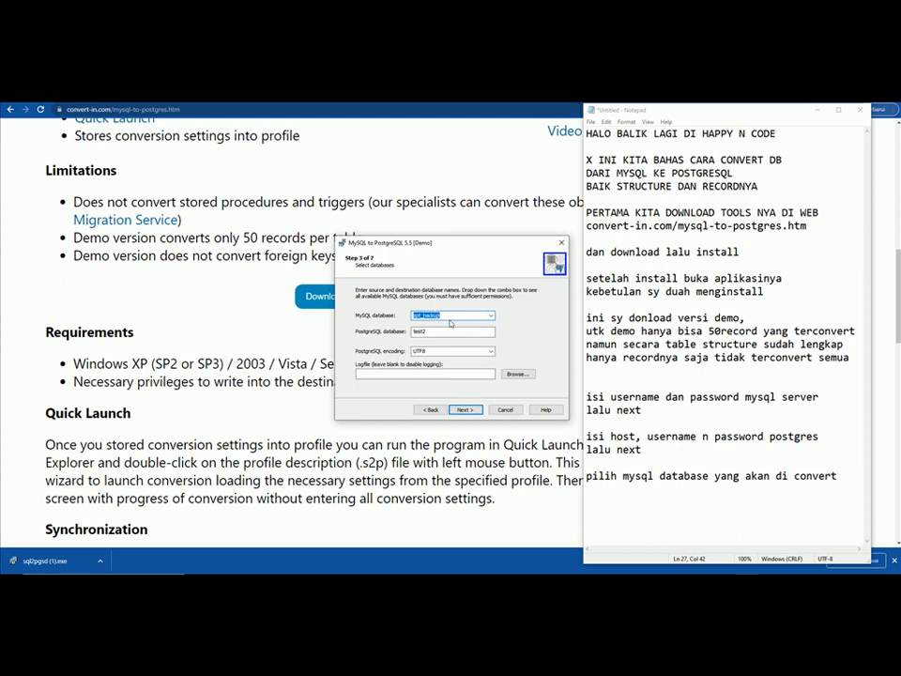
- Name the new PostgreSQL target database test_convert, note it, and advance to Step 4
click(845, 481)
key(Return)
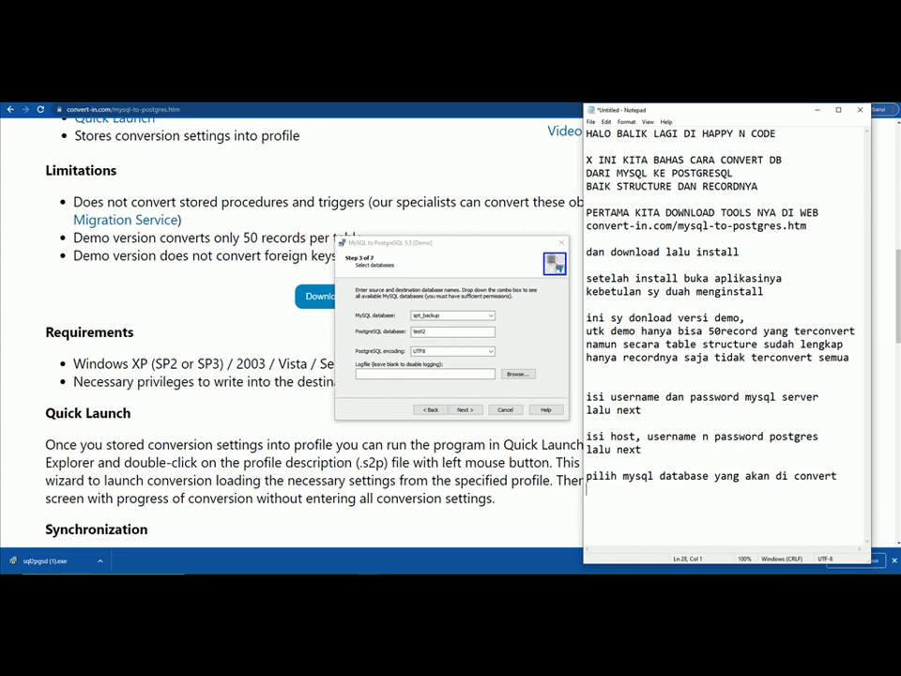
text(lalu isi nama databa)
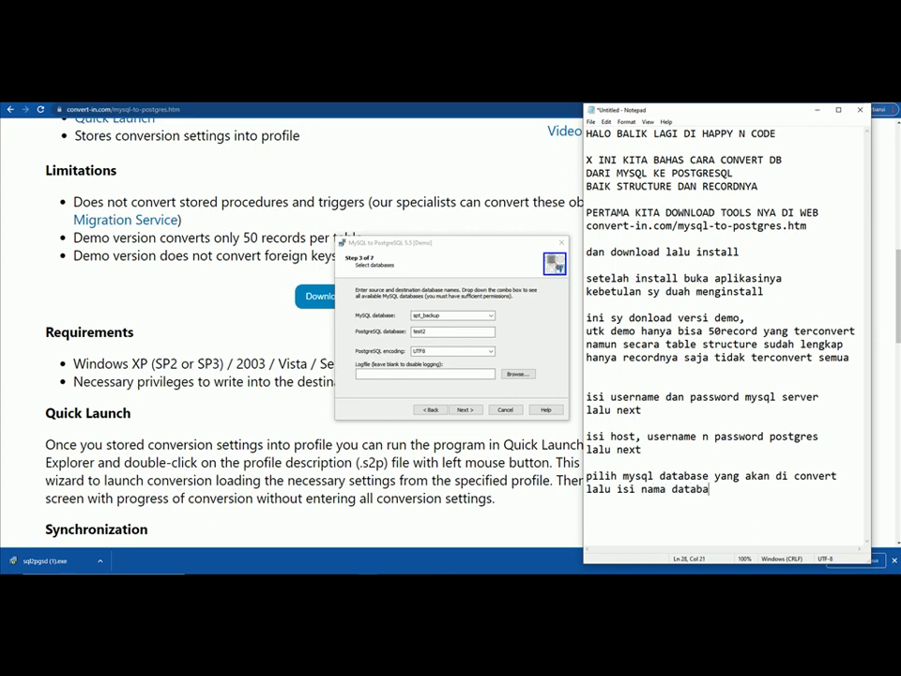
text(se di  pos)
text(tgres )
text(sebagai te)
text(mpat )
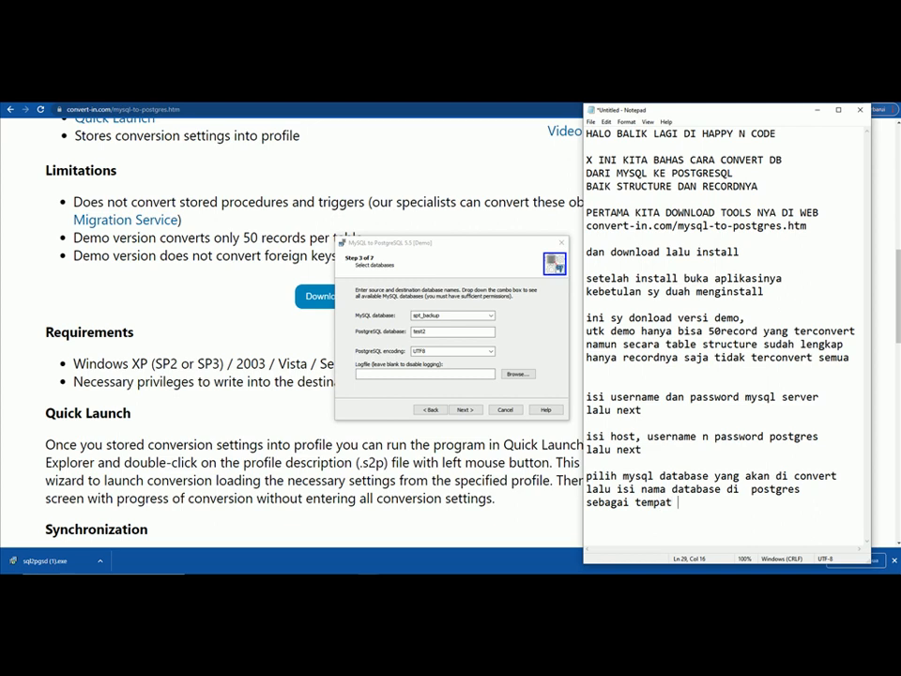
text(nama database baru)
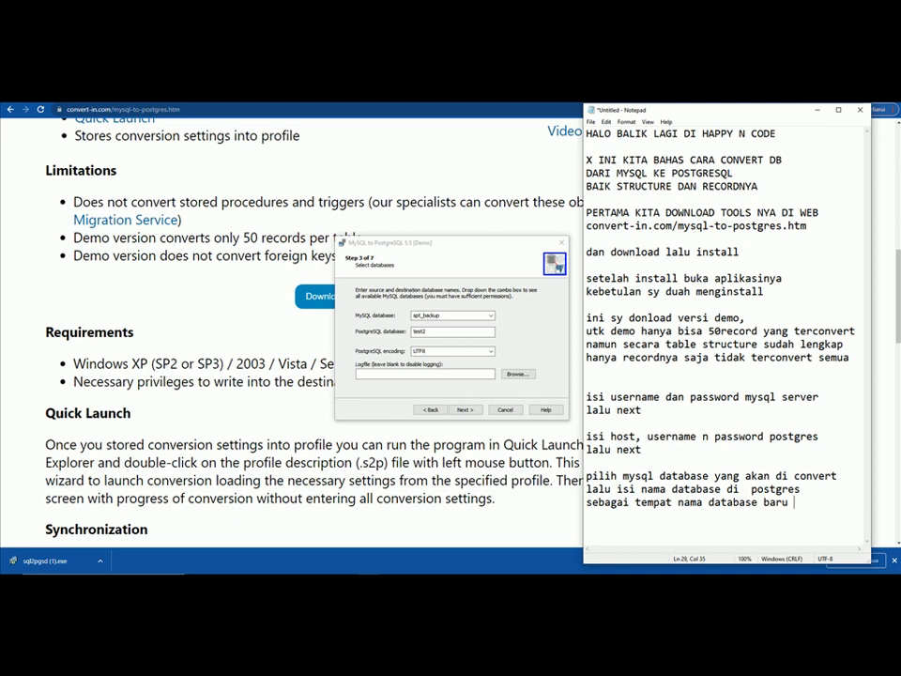
text( setalah)
key(Return)
text(hasil convert)
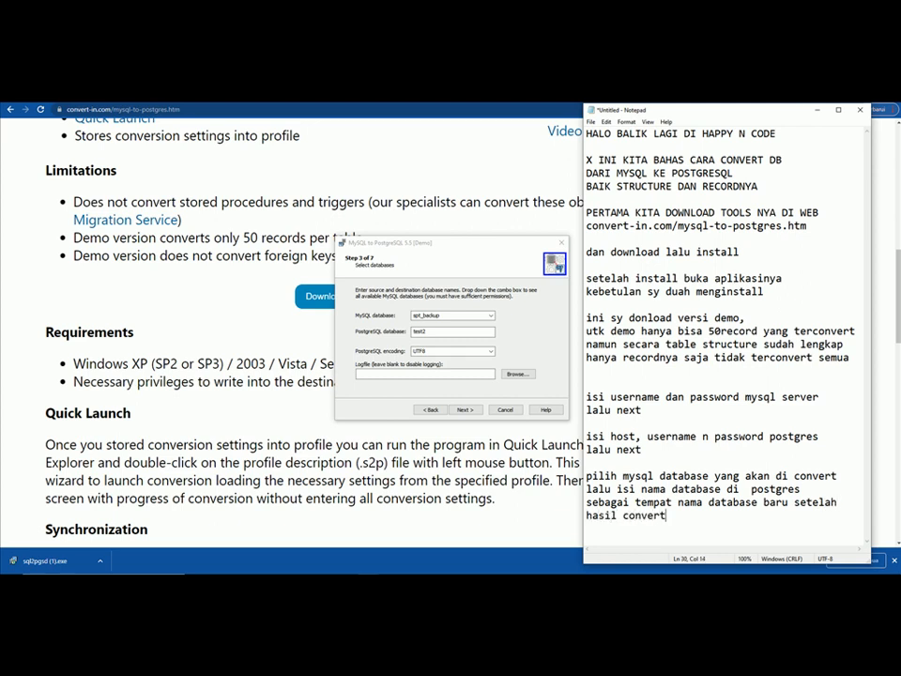
click(455, 329)
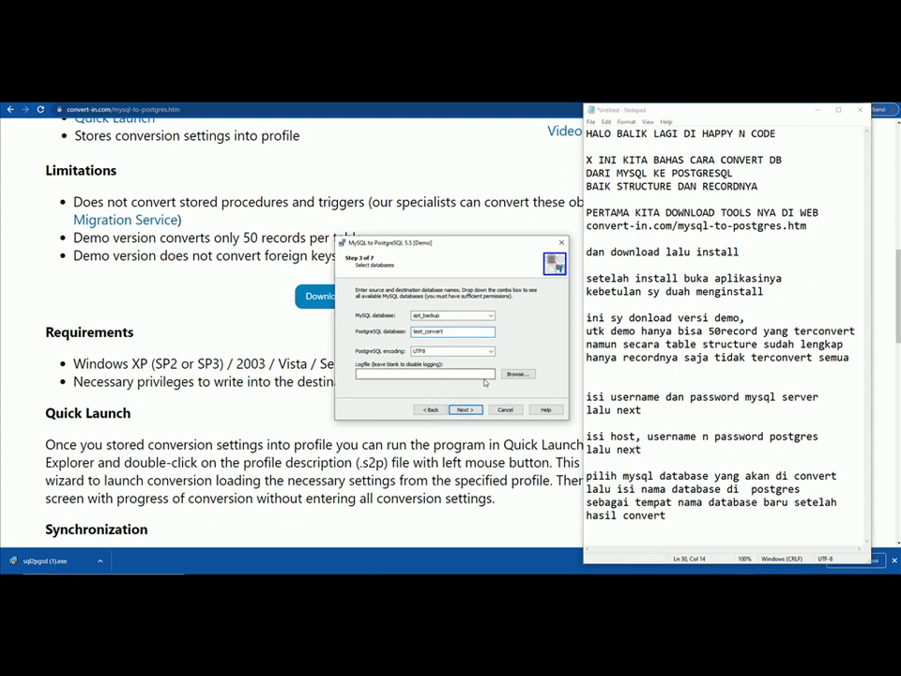
click(674, 515)
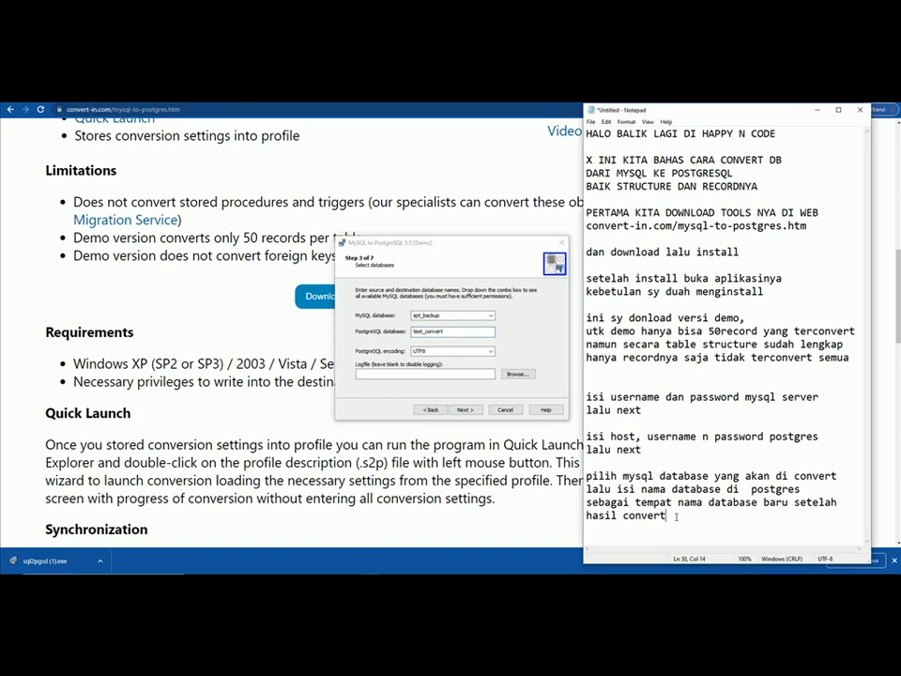
text(.klik next)
click(466, 410)
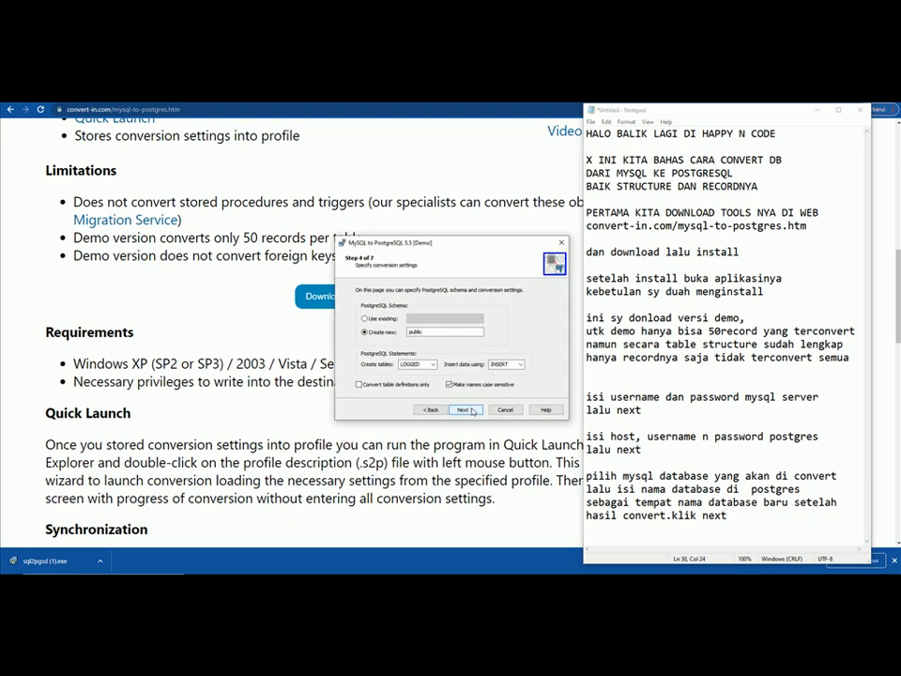
- Note 'lalu next' and accept the default public schema conversion settings
click(775, 533)
key(Return)
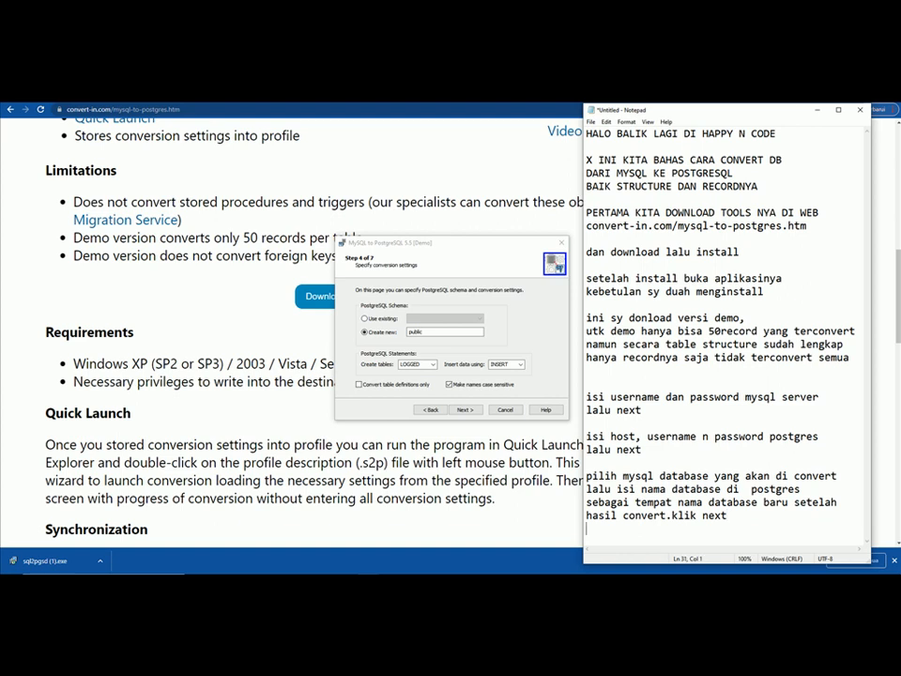
key(Return)
text(lalu nexy)
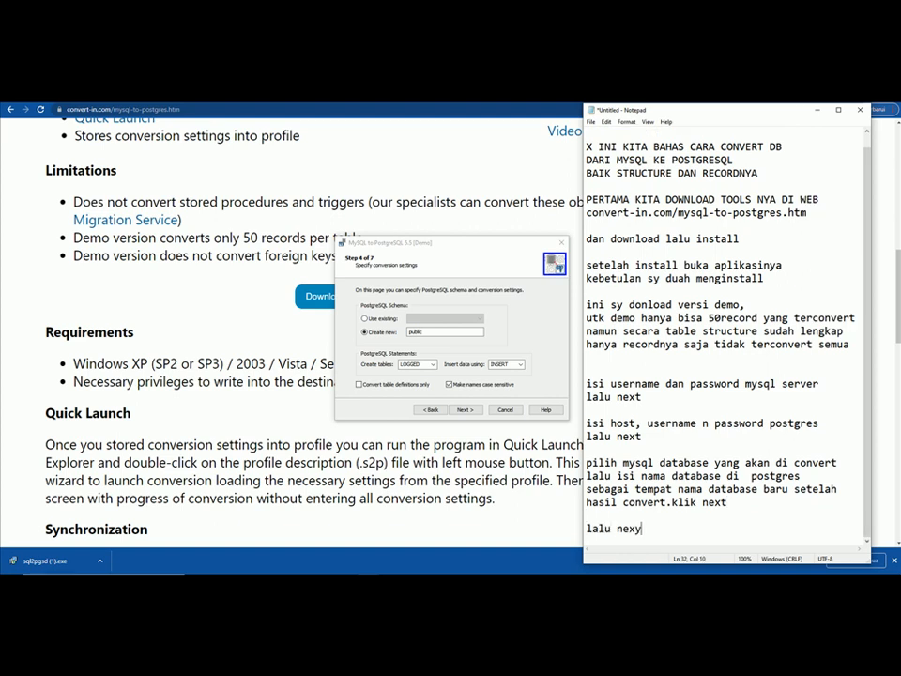
key(BackSpace)
text(t)
click(462, 409)
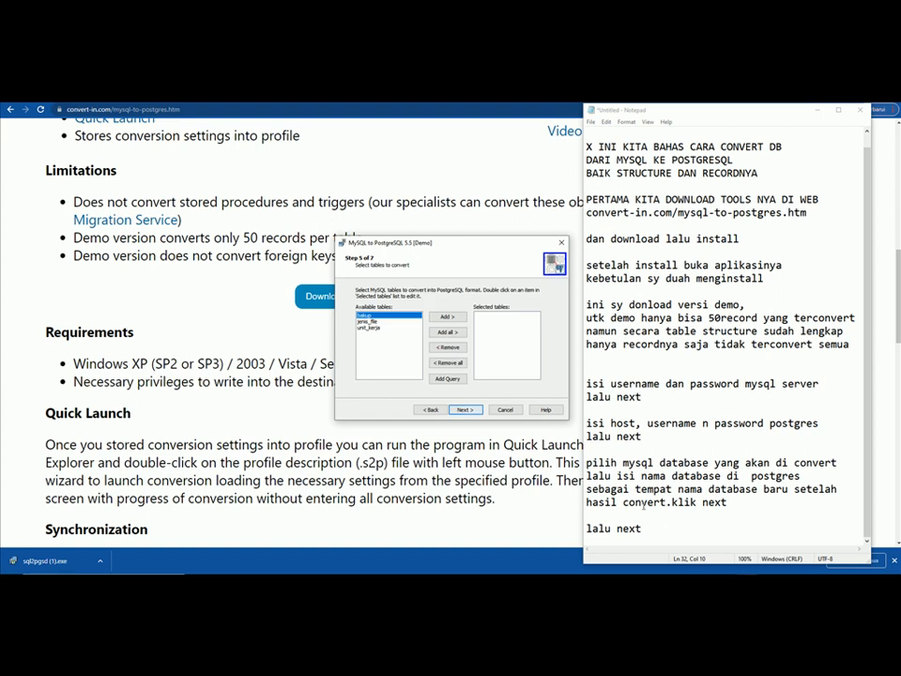
- Note the table-selection advice and Add all three MySQL tables to Selected tables
click(664, 528)
key(Return)
text(pilih table yg akan dic)
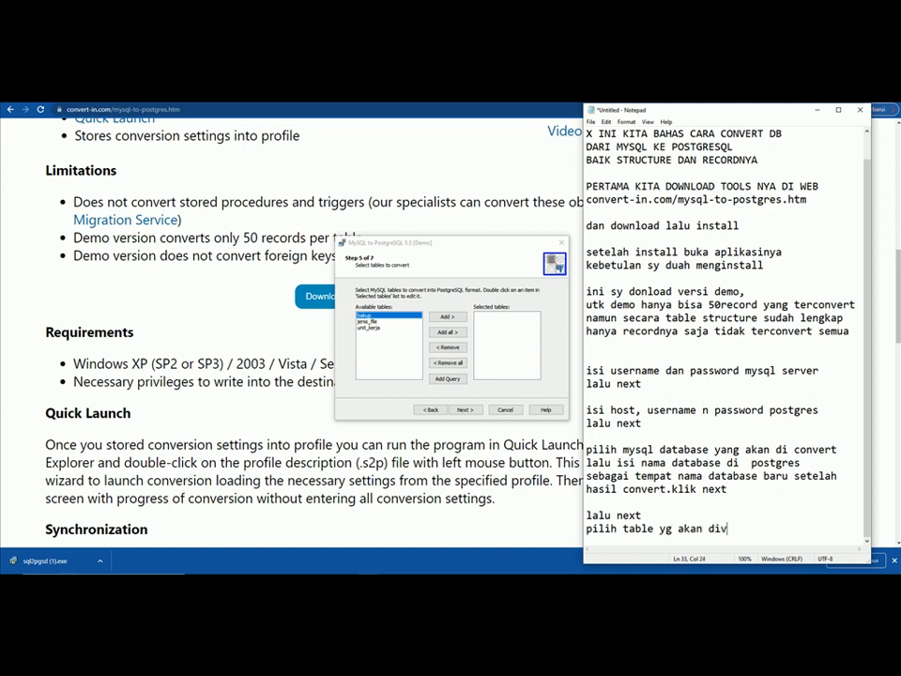
text(onvert)
key(Return)
text(jika se)
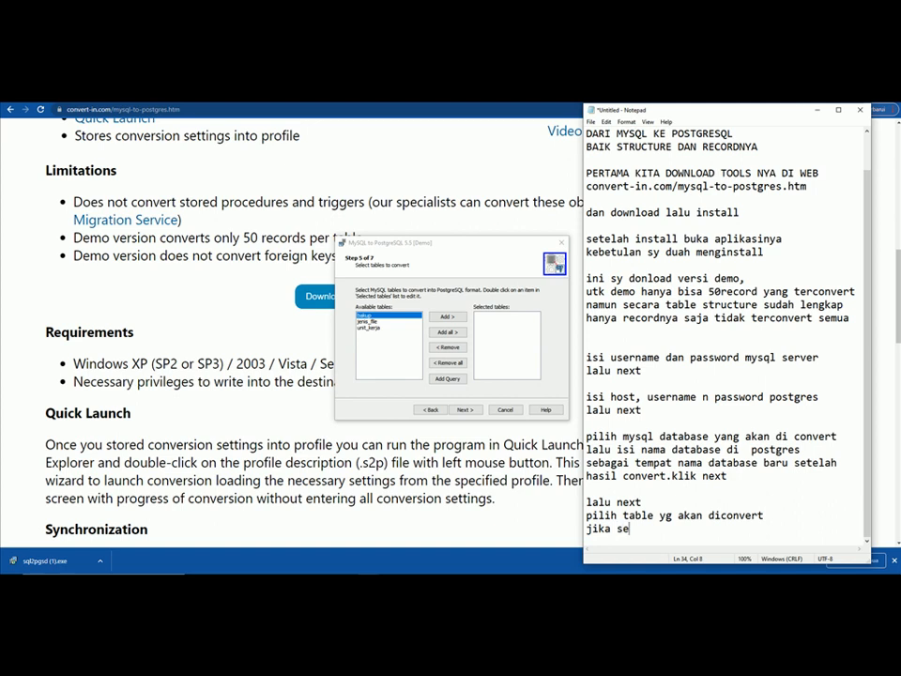
text(mua tabel pilih add all)
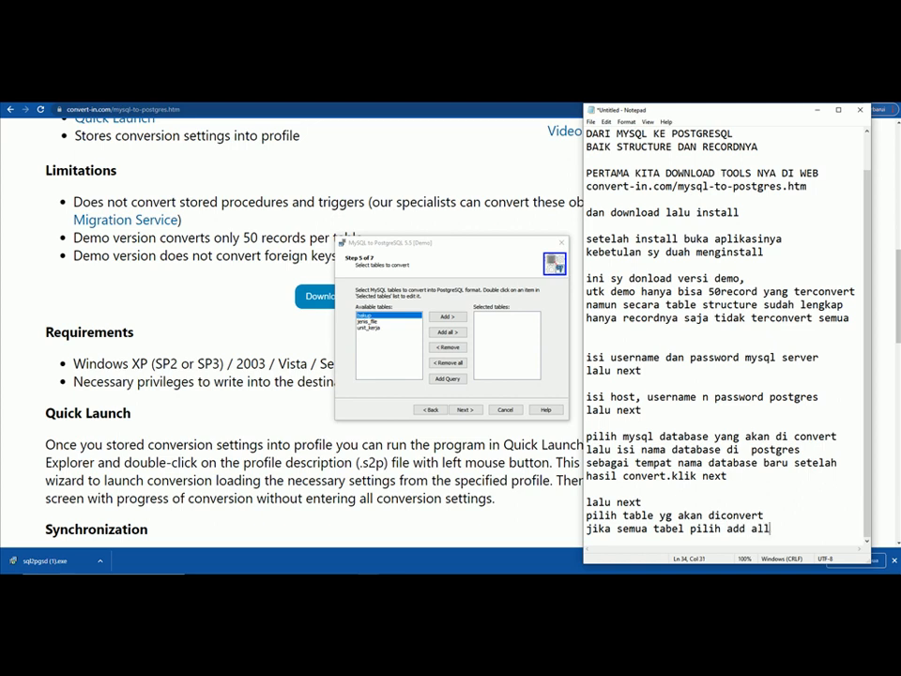
text( lalu next)
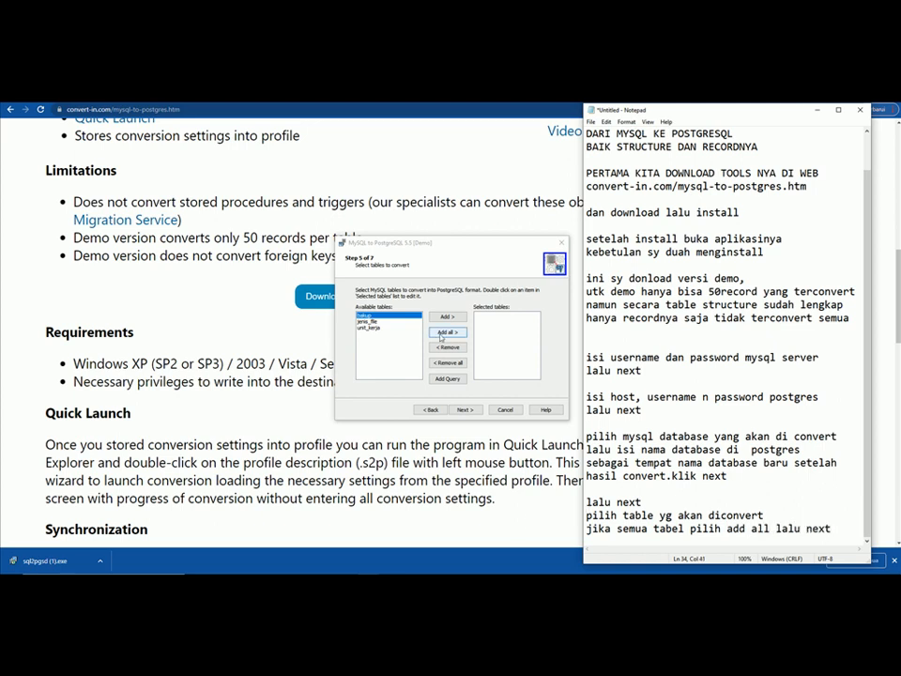
click(447, 332)
- Start the conversion and note 'proses convert berjalan dan klik finish'
click(465, 410)
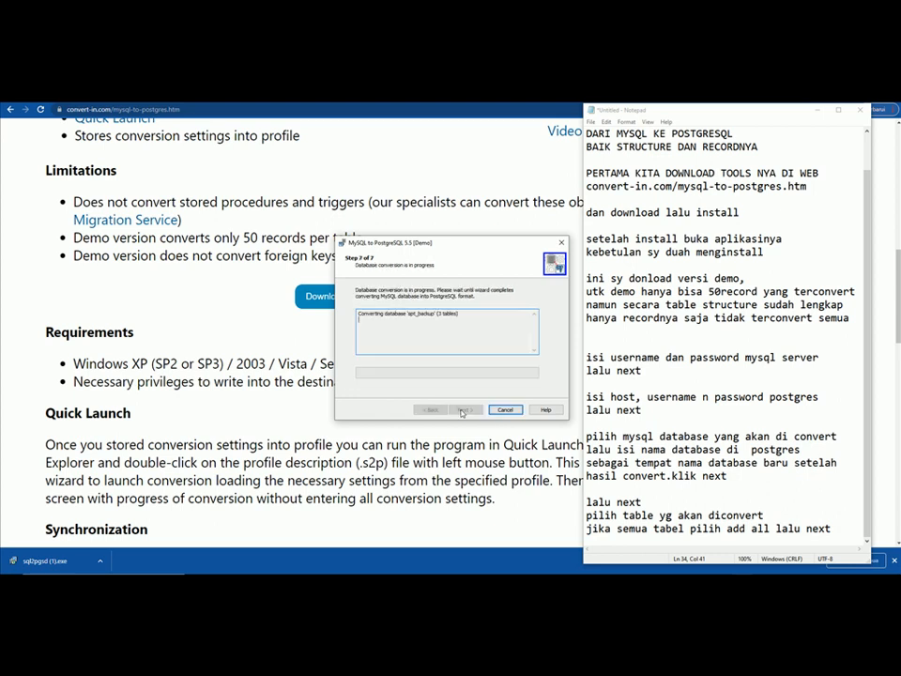
click(857, 533)
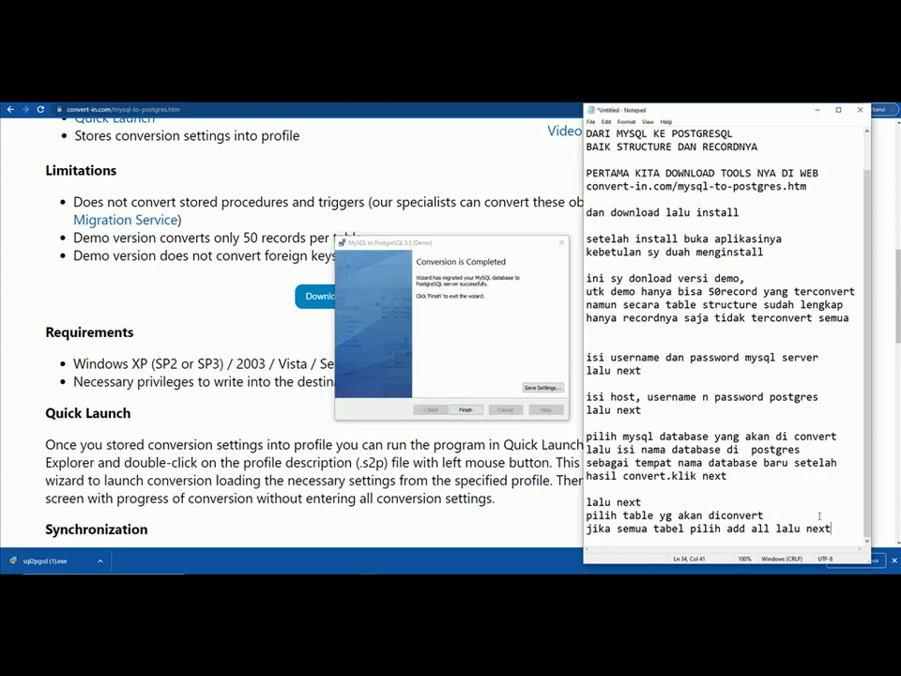
key(Return)
key(Return)
text(pros)
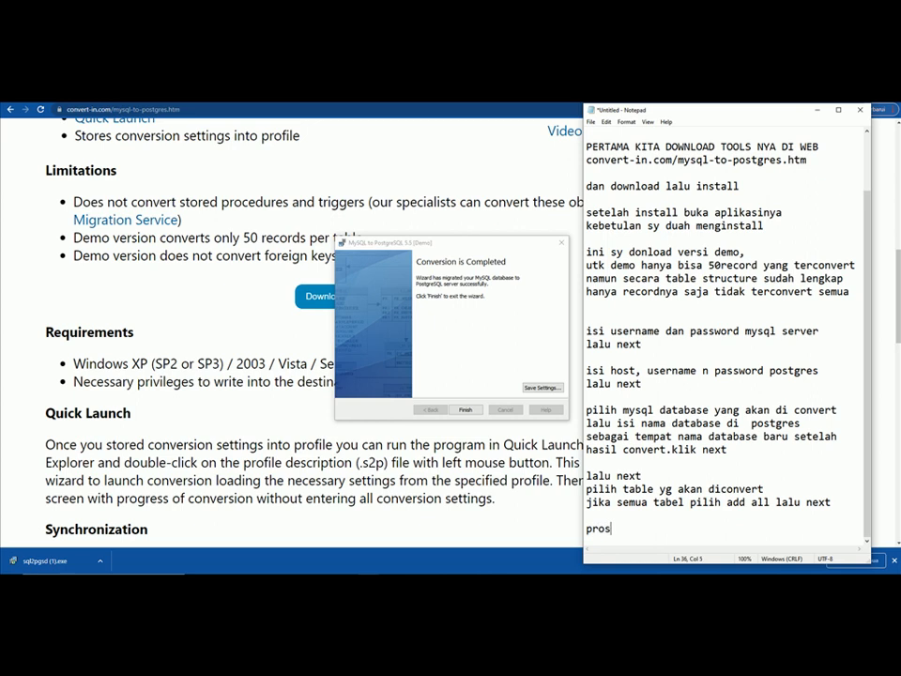
text(es convert berjal)
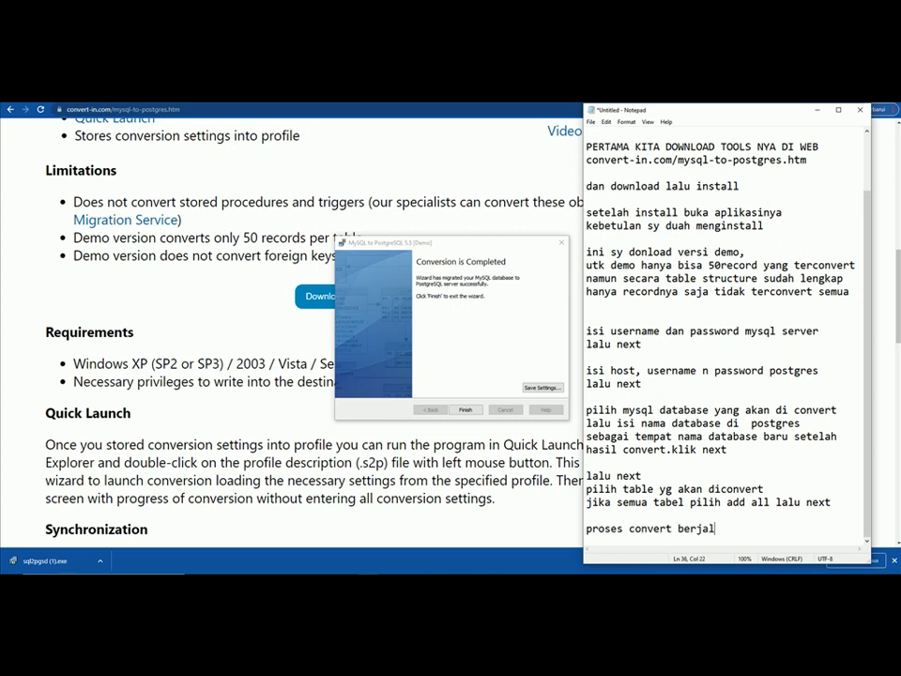
text(an dan klik finish)
key(Return)
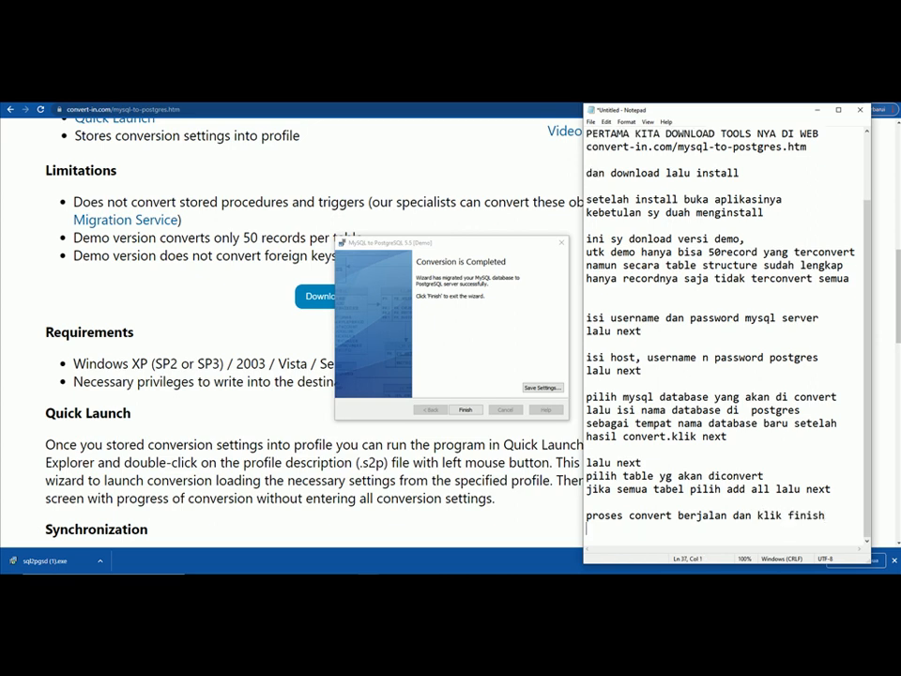
- Close the finished wizard and note 'sekarang cek ke postgres' and 'apakah sudah terconvert atau belum'
click(465, 410)
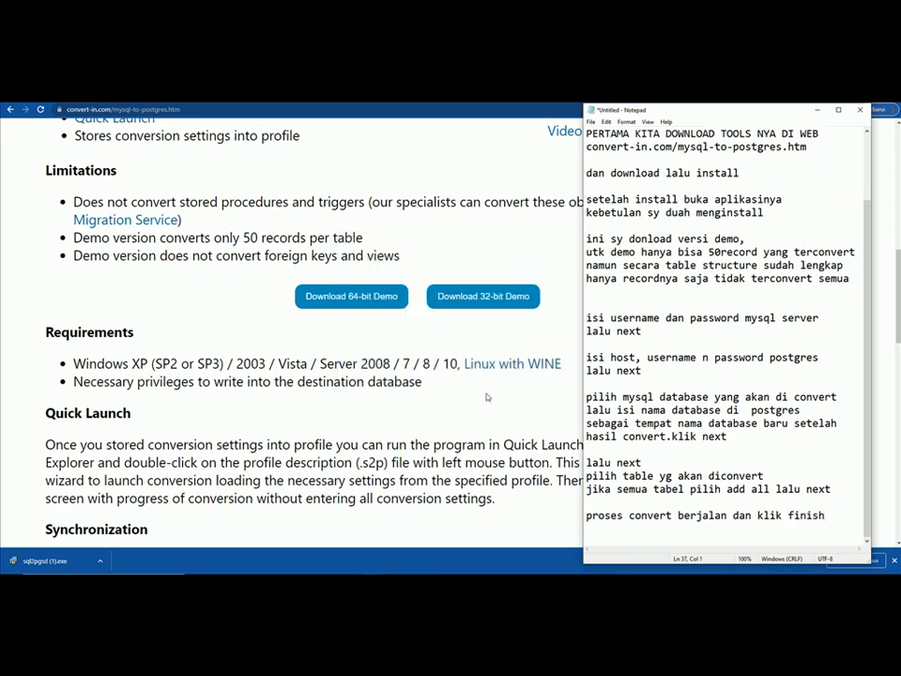
text(sekarang cek )
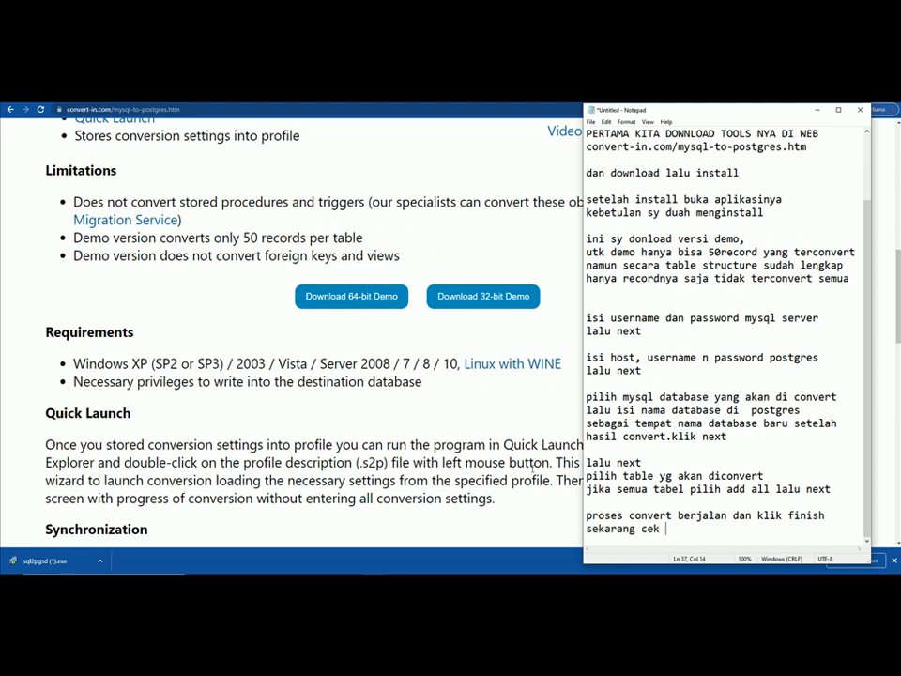
text(ke postgres)
key(Return)
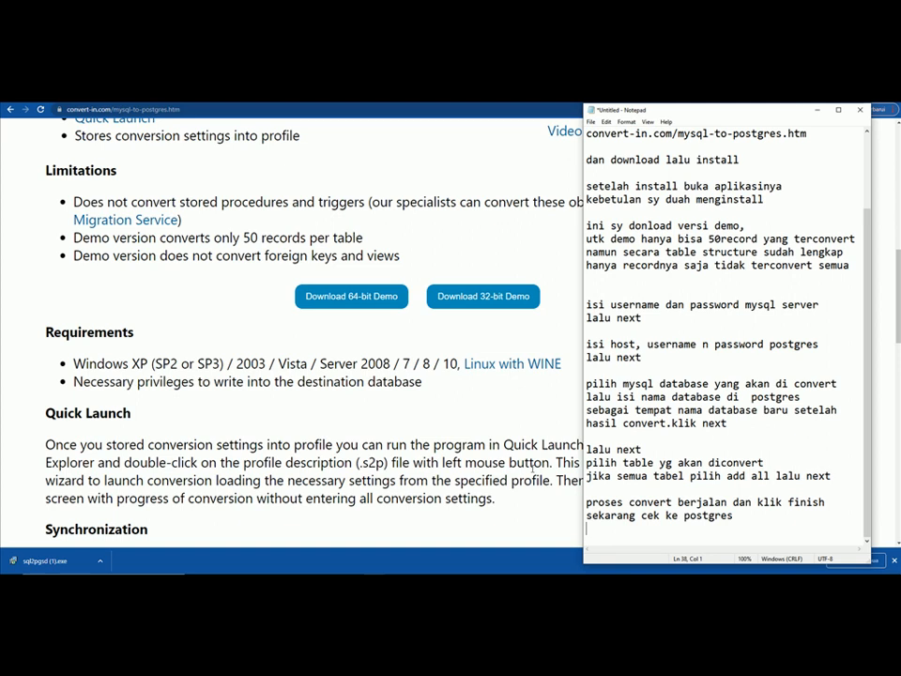
text(apakah sudah terc)
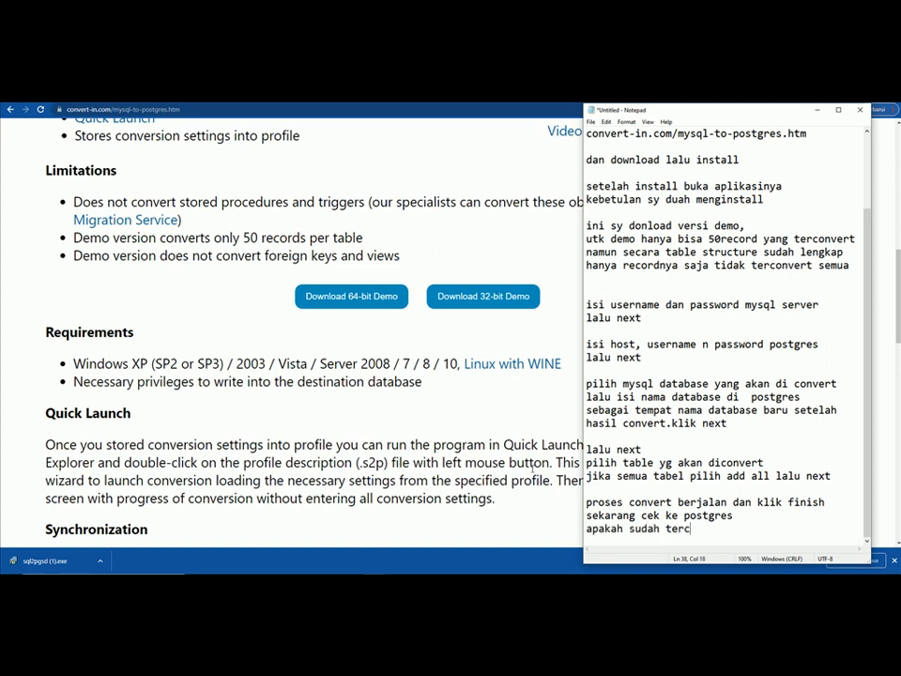
text(onvert atau belum)
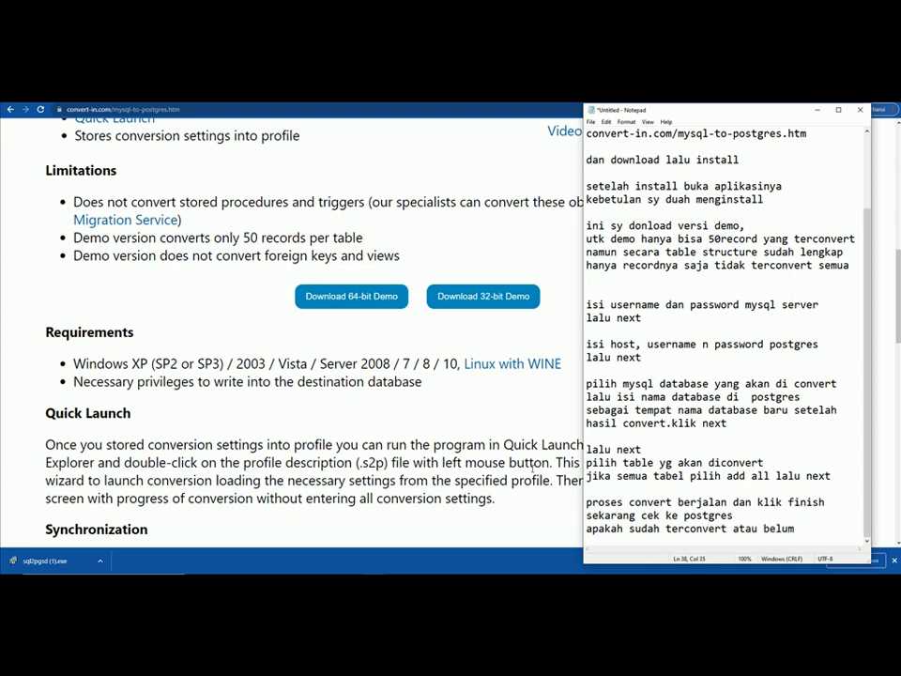
click(569, 581)
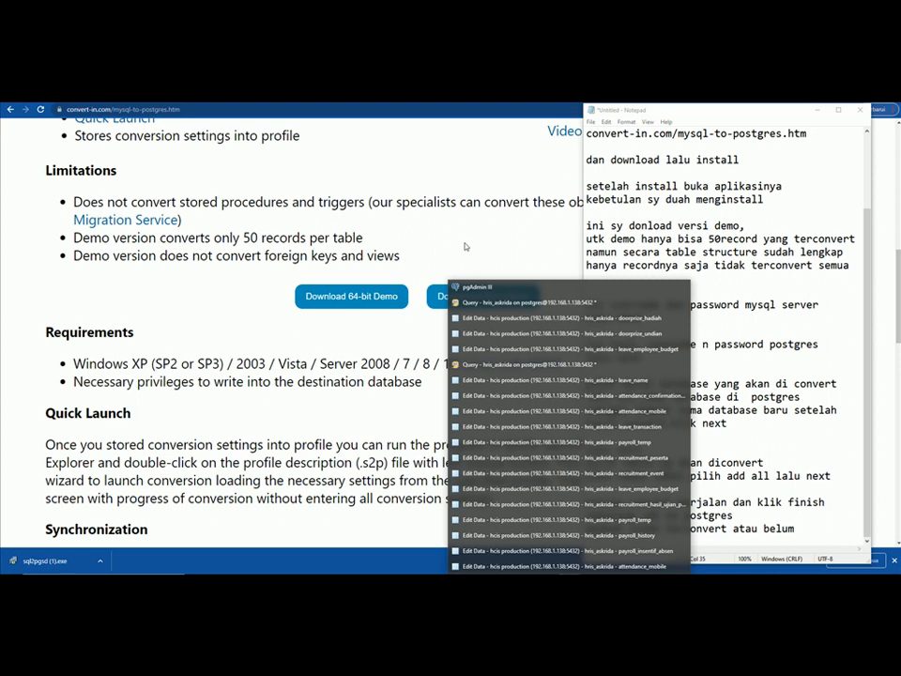
- In pgAdmin, refresh Databases and expand test_convert down to the public schema's tables
click(477, 287)
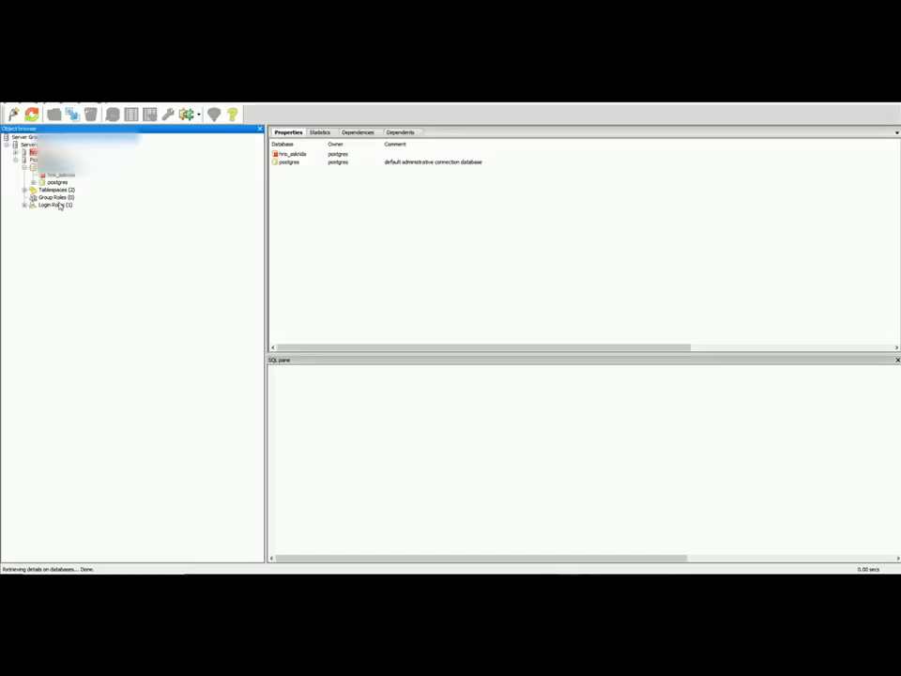
right_click(58, 170)
click(79, 176)
click(62, 190)
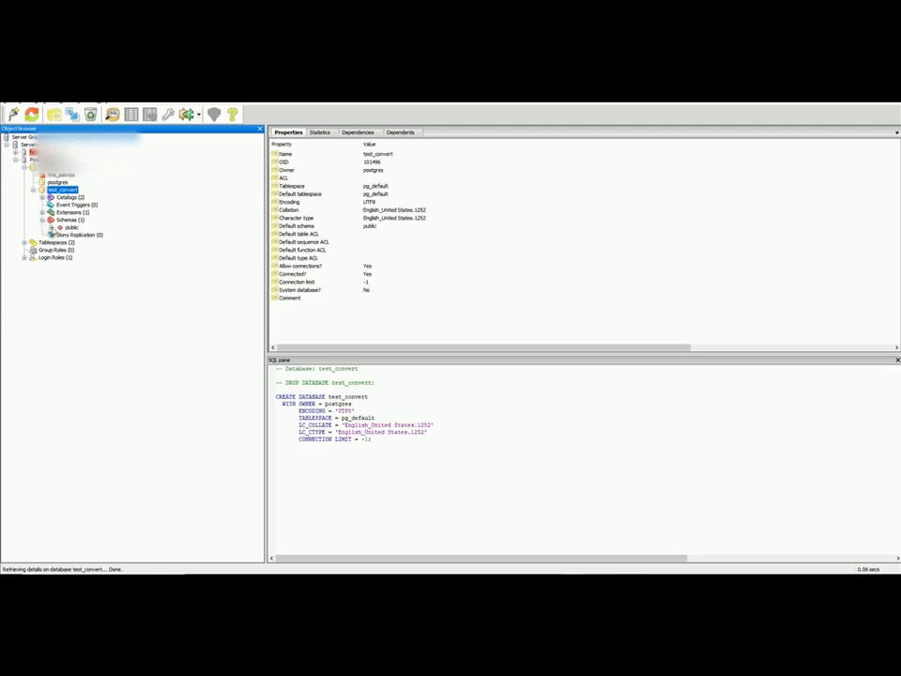
click(41, 219)
click(60, 294)
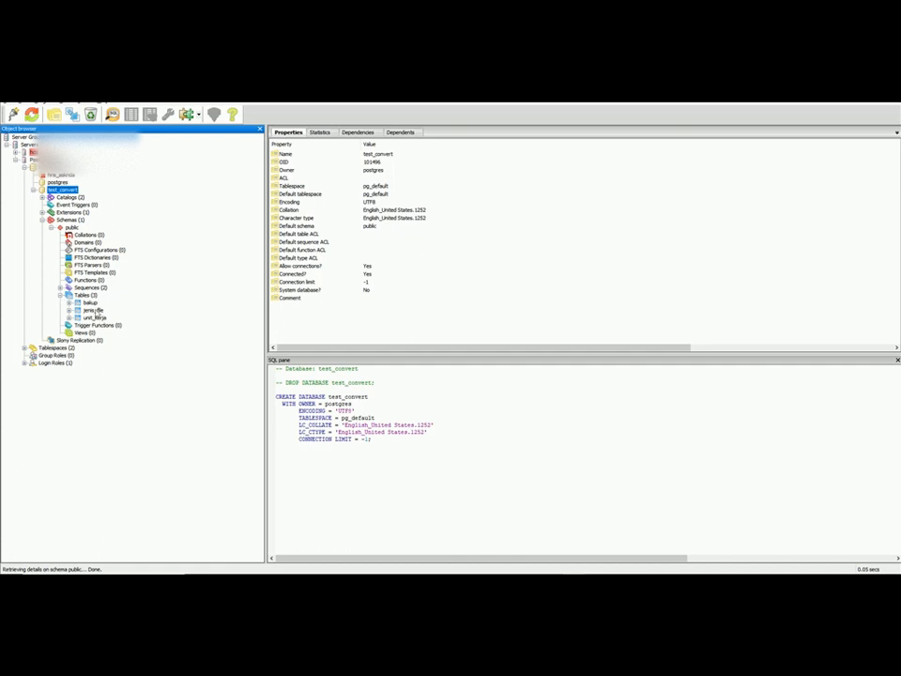
- View the last 100 rows of the jenis_file and bakup tables
right_click(98, 311)
mouse_move(148, 415)
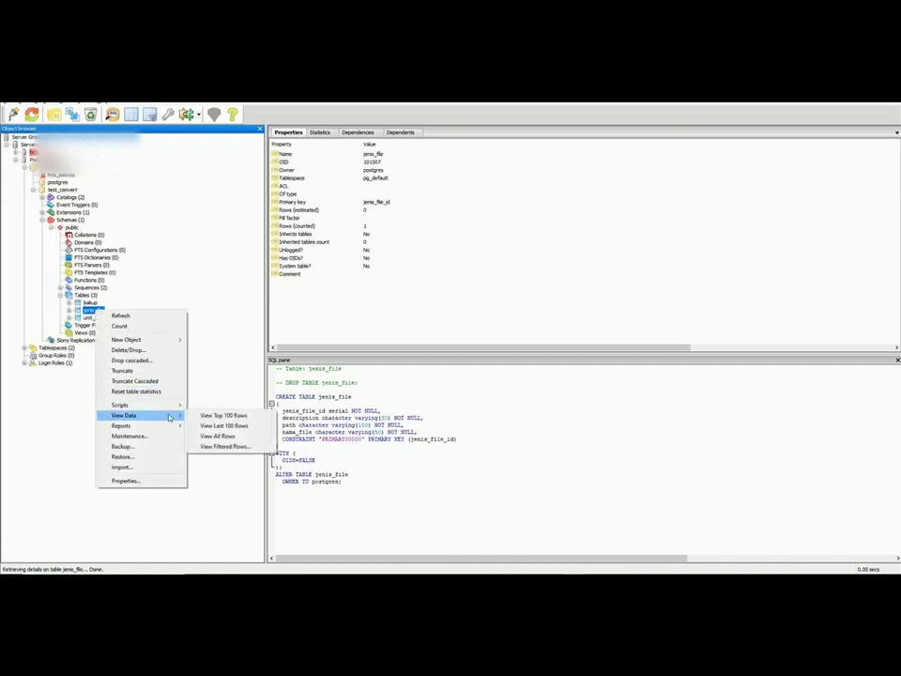
click(217, 429)
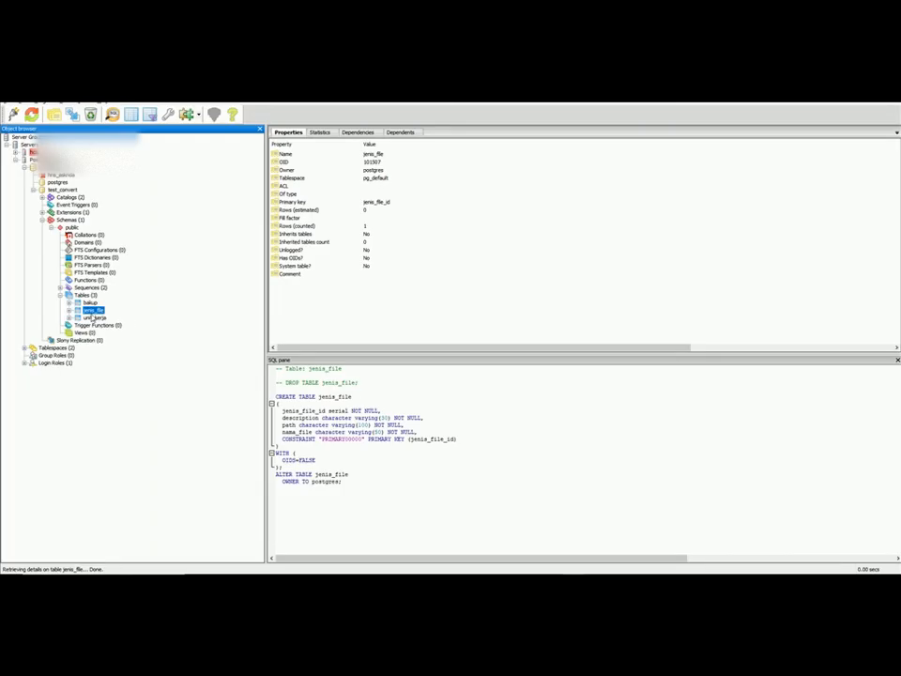
right_click(94, 303)
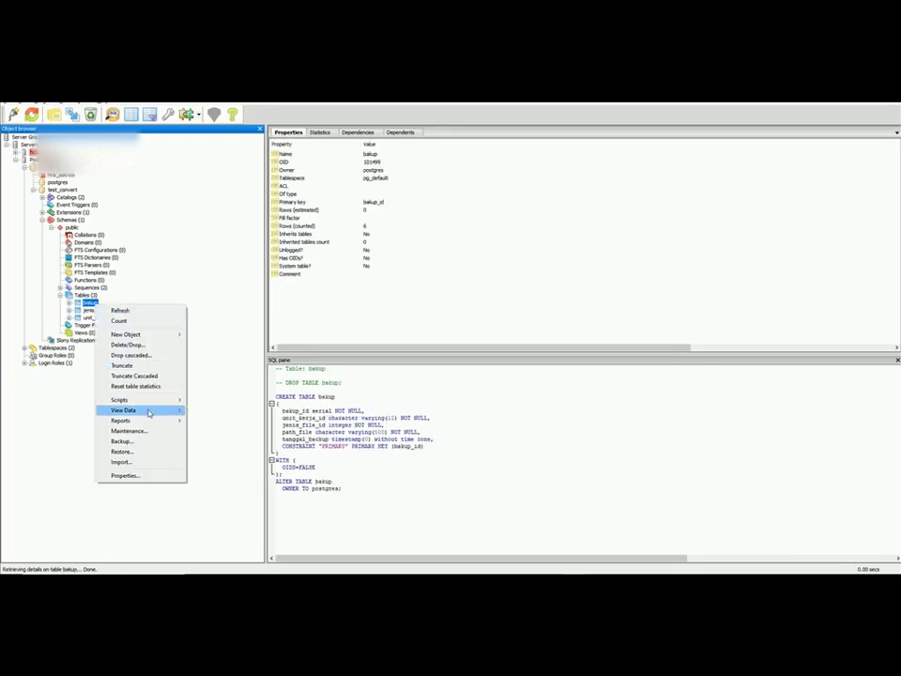
click(223, 421)
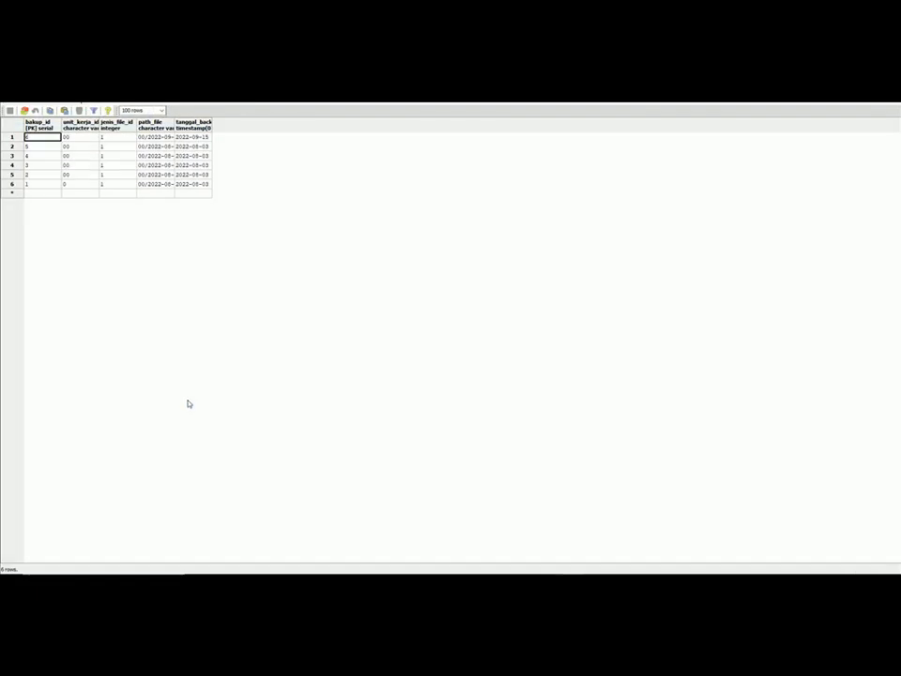
key(alt+Tab)
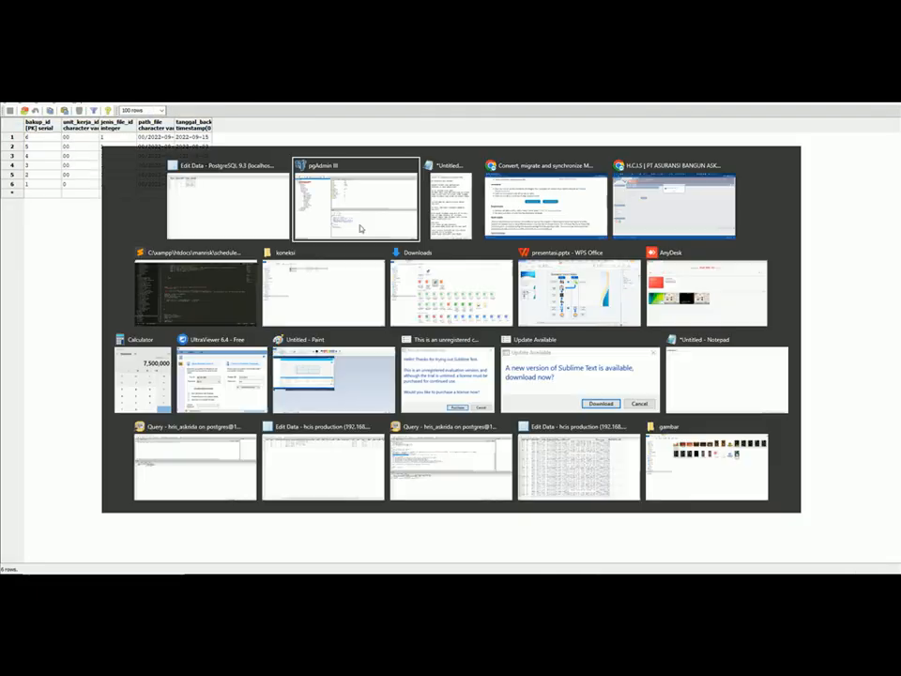
- In Notepad, add the note 'database sudah terconvert dengan sempurna ke postgresql'
key(alt+Tab)
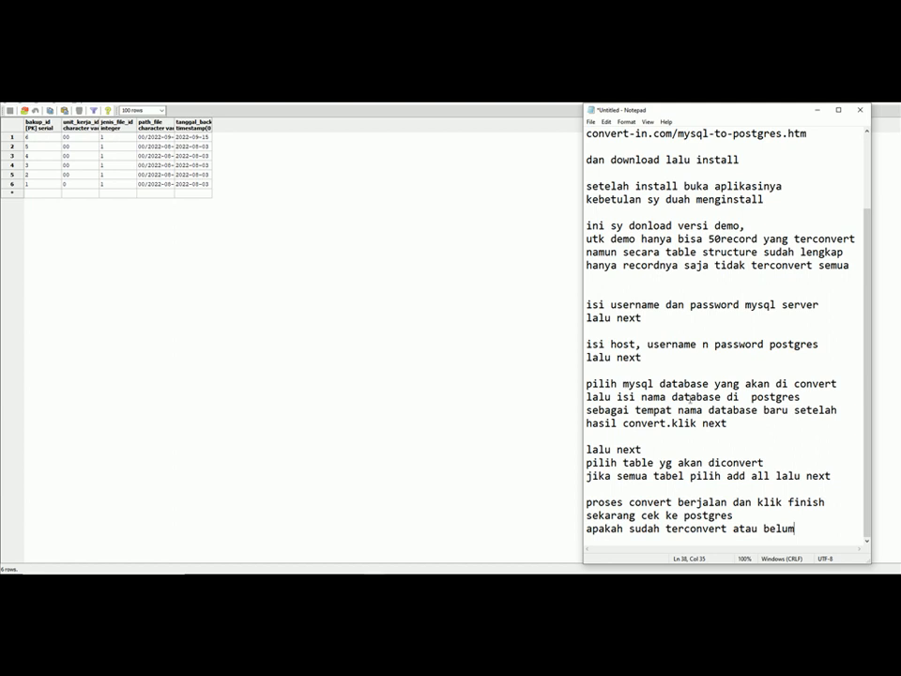
key(Return)
key(Return)
text(database sudah terconvert)
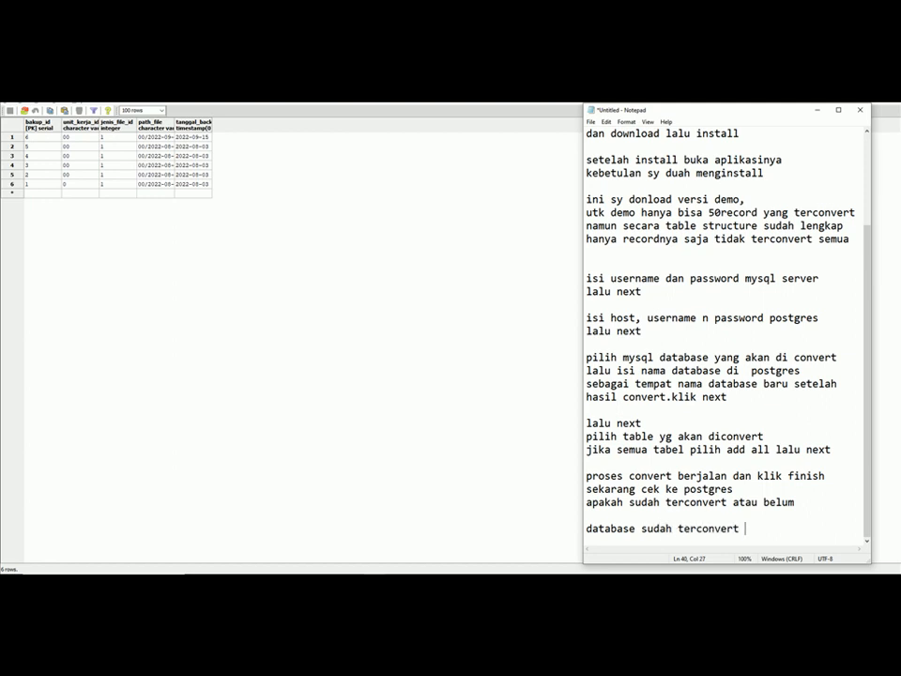
text( dengan sempurna)
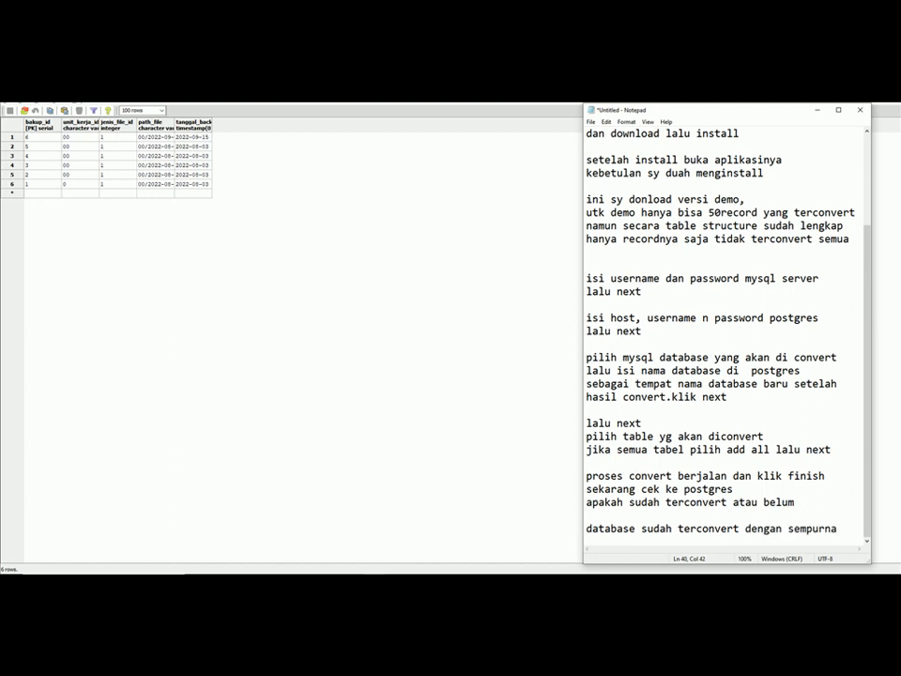
key(Return)
text(ke postgresql)
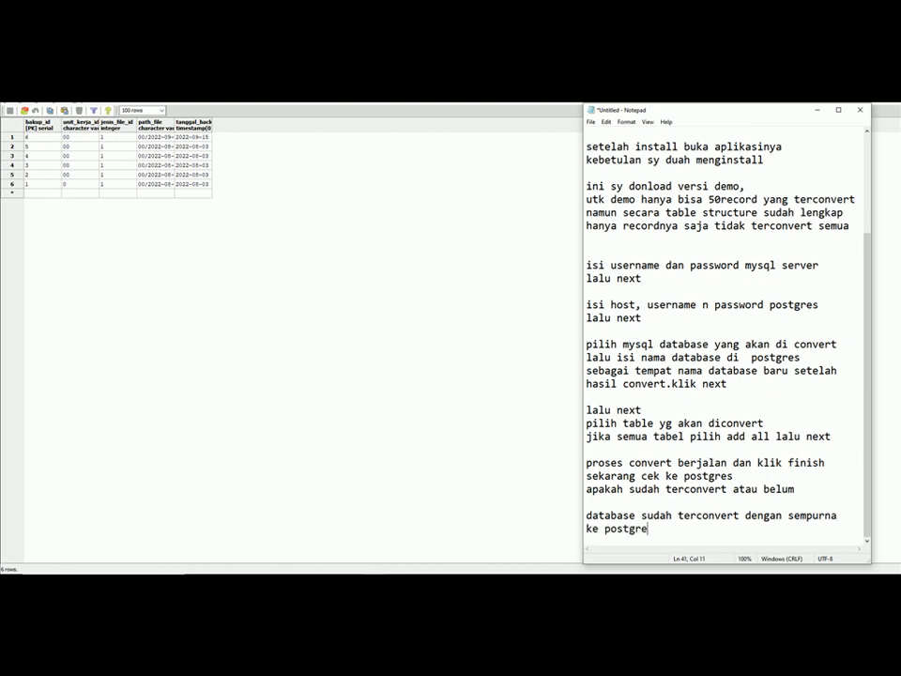
- Add the closing lines 'demikian tutorial ini' and 'terima kasih...'
key(Return)
key(Return)
text(dem)
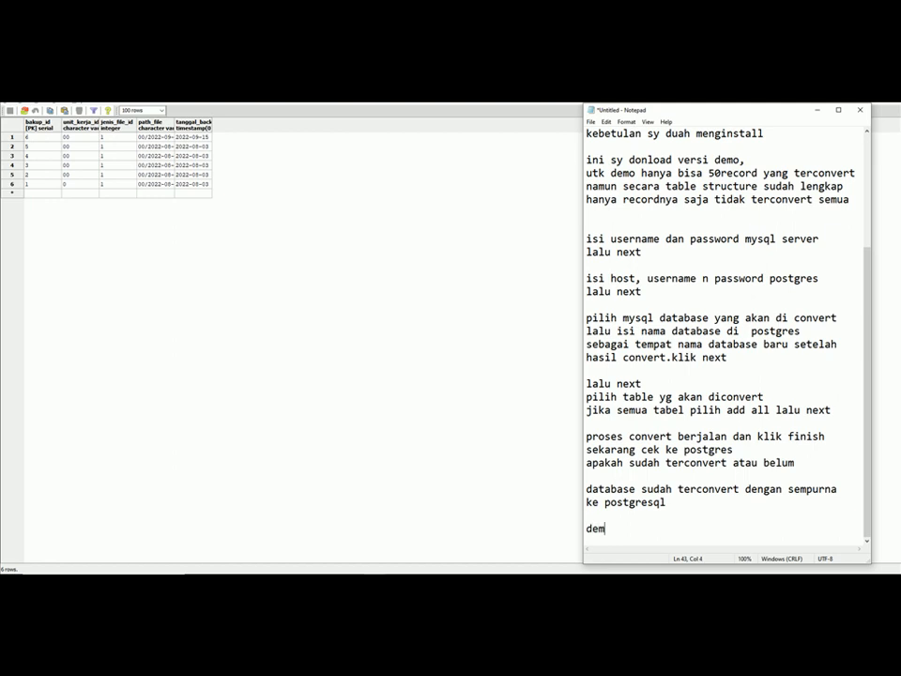
text(ikian tutorial ini)
key(Return)
text(terima k)
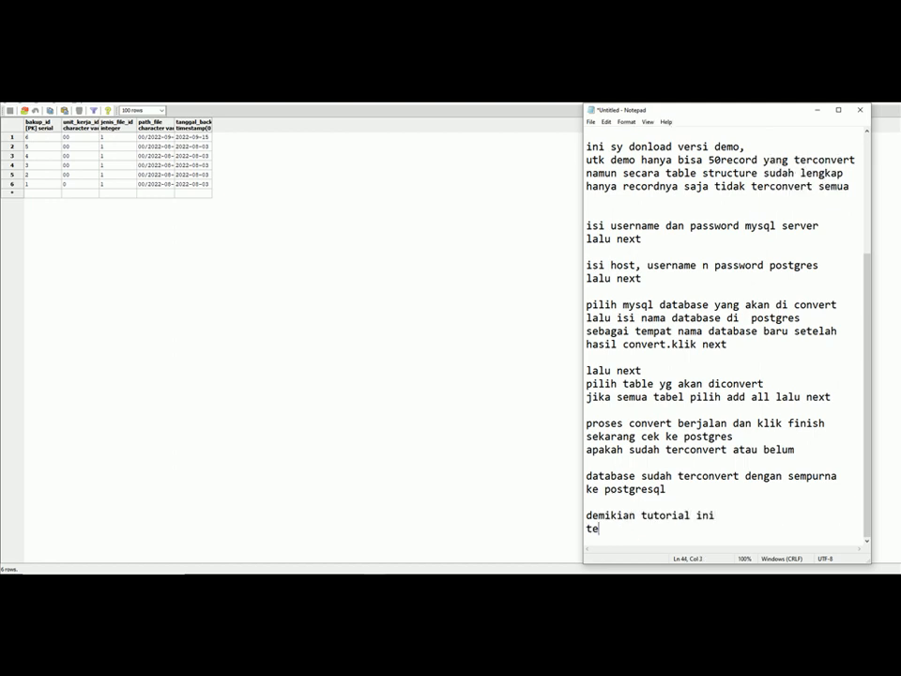
text(asih)
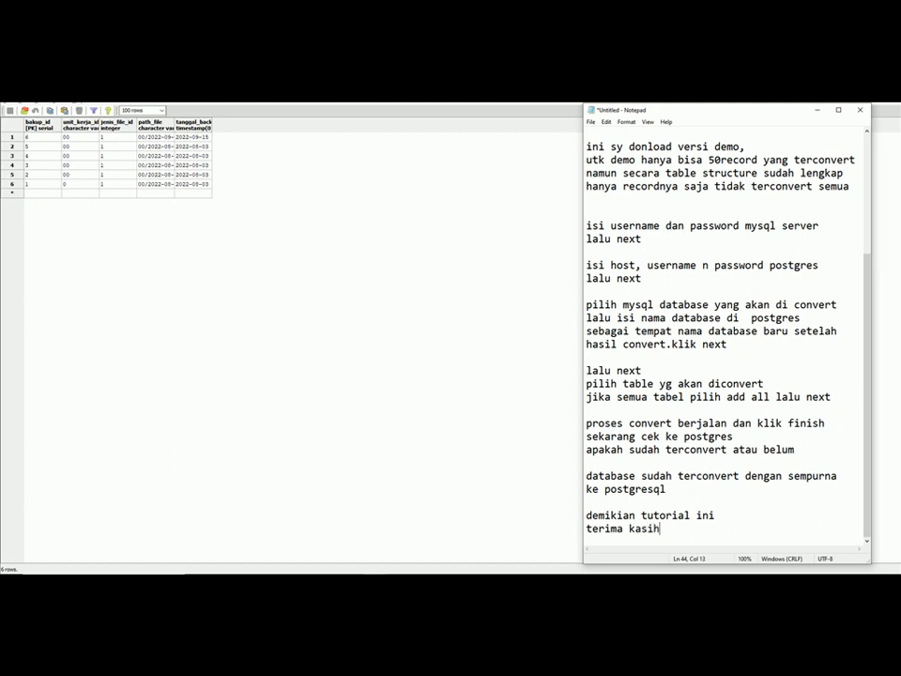